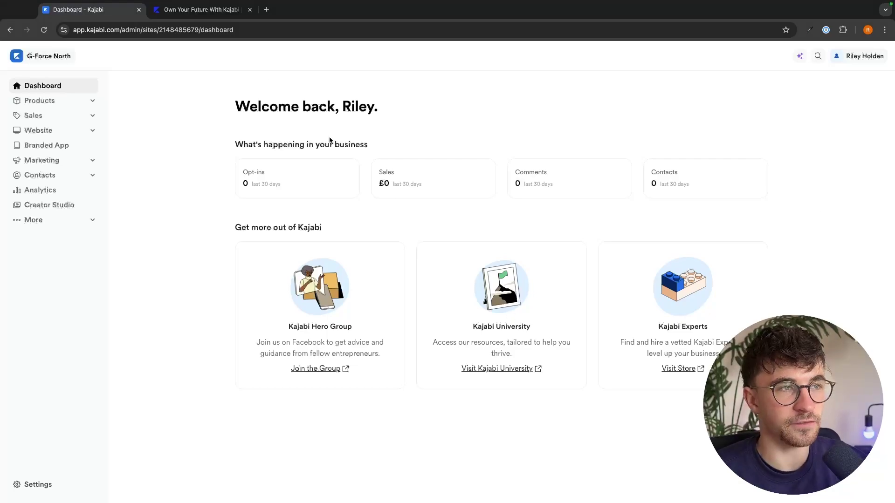
# Step: Review the 'Own Your Future With Kajabi' sign-up page and its trial heading, then close it
pyautogui.click(216, 13)
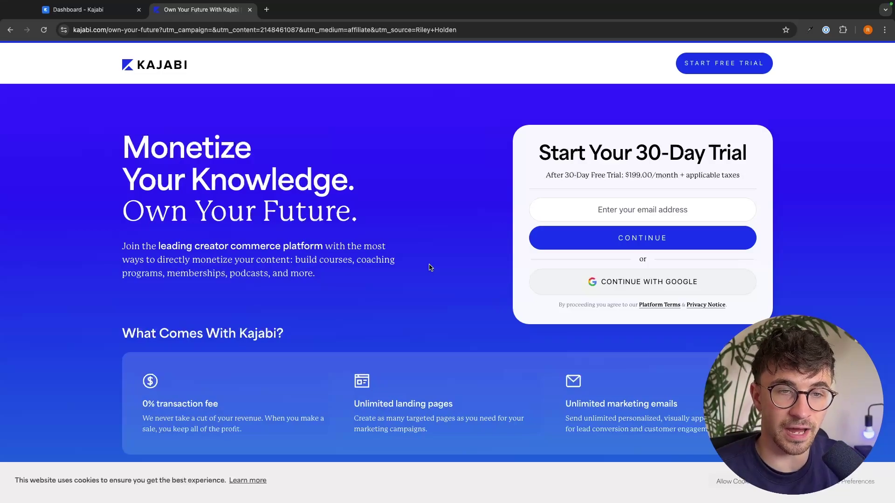
pyautogui.moveTo(517, 152); pyautogui.dragTo(753, 159)
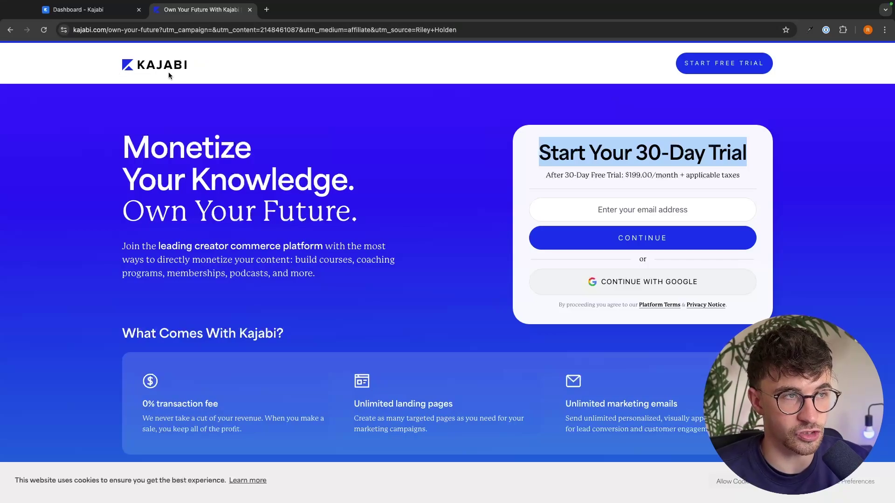
pyautogui.click(250, 9)
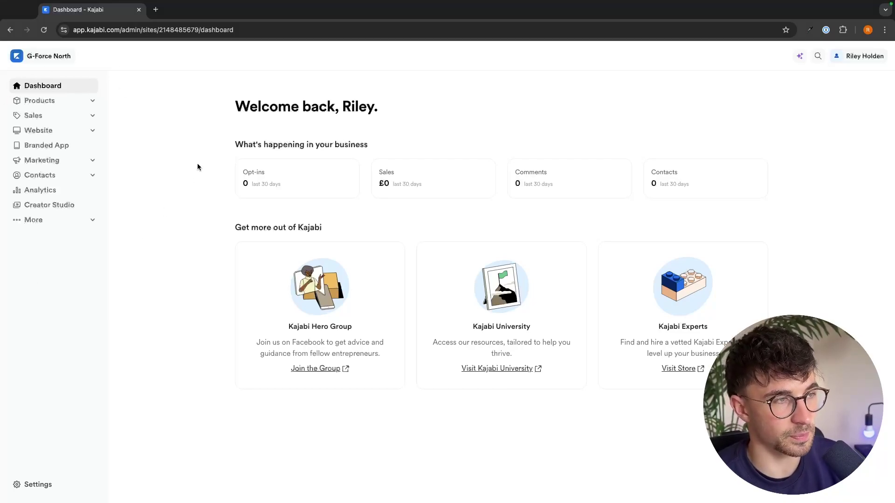
# Step: Expand Products in the sidebar and go to the Courses page
pyautogui.click(51, 104)
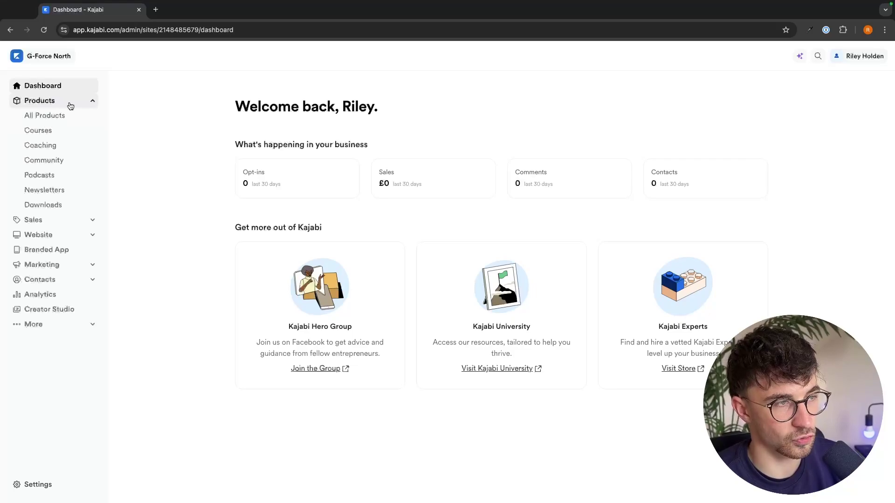
pyautogui.click(55, 135)
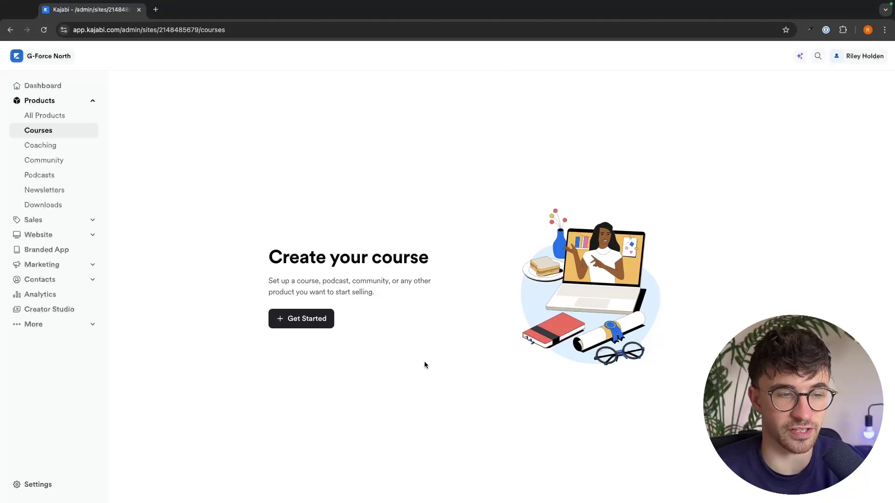
# Step: Start a new course titled 'YouTube Secrets Course'
pyautogui.click(321, 325)
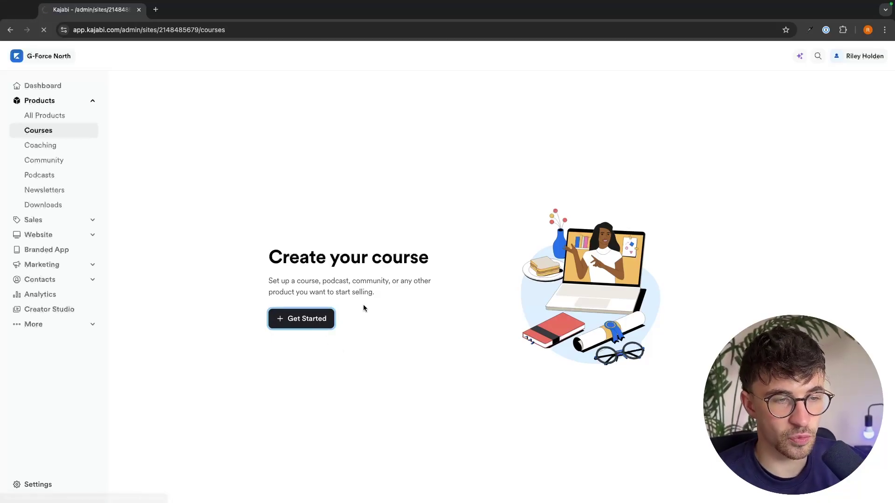
pyautogui.click(222, 166)
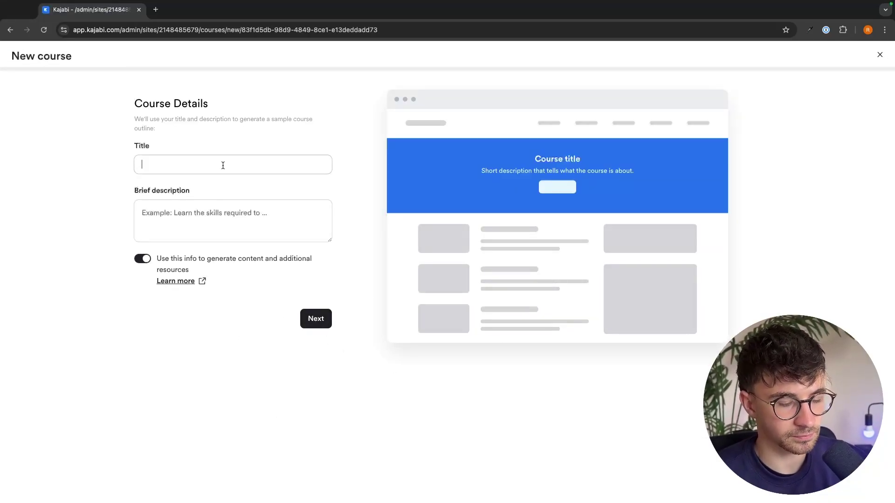
pyautogui.press('capslock')
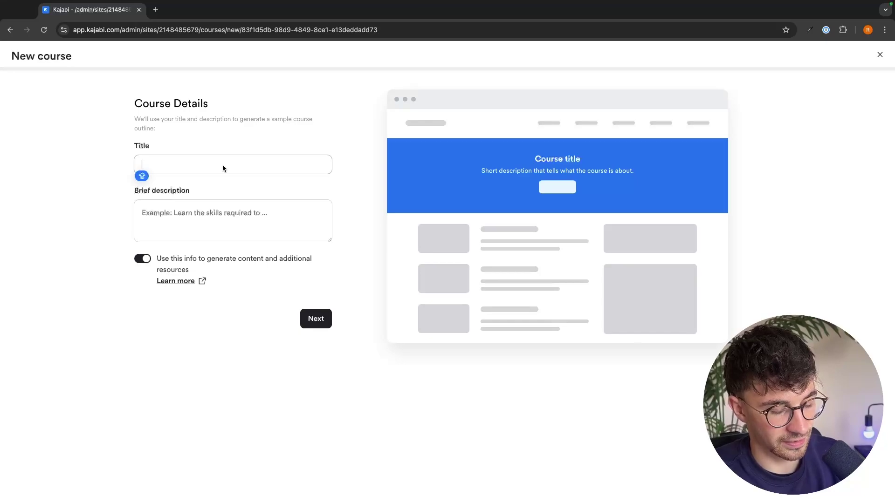
pyautogui.write('YouTube Secrets Course')
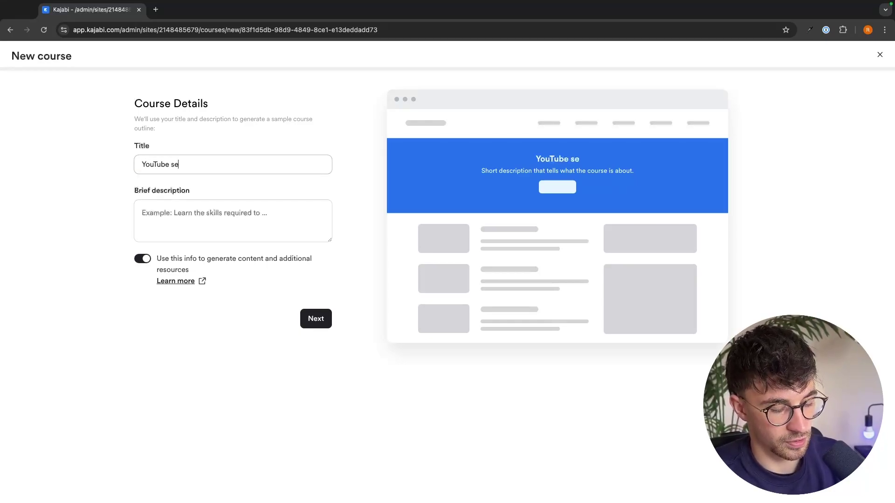
pyautogui.click(373, 144)
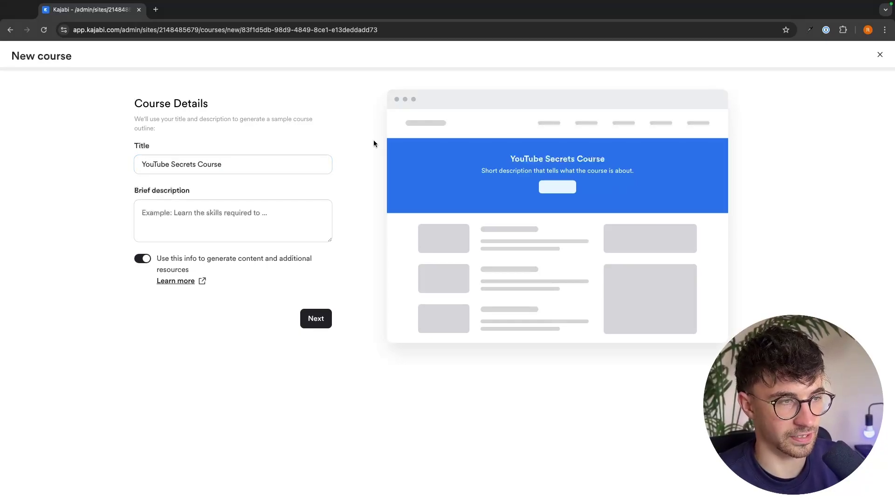
pyautogui.click(176, 205)
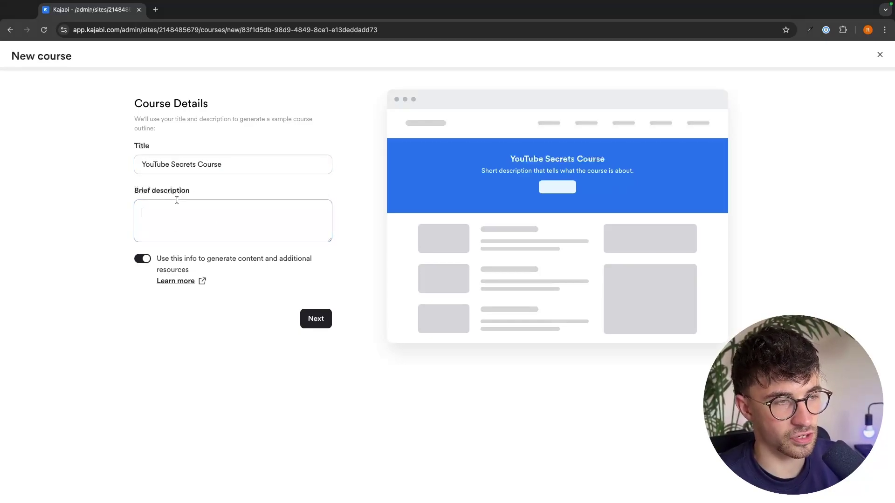
# Step: Give the course red primary and accent colours and continue to pricing
pyautogui.click(317, 322)
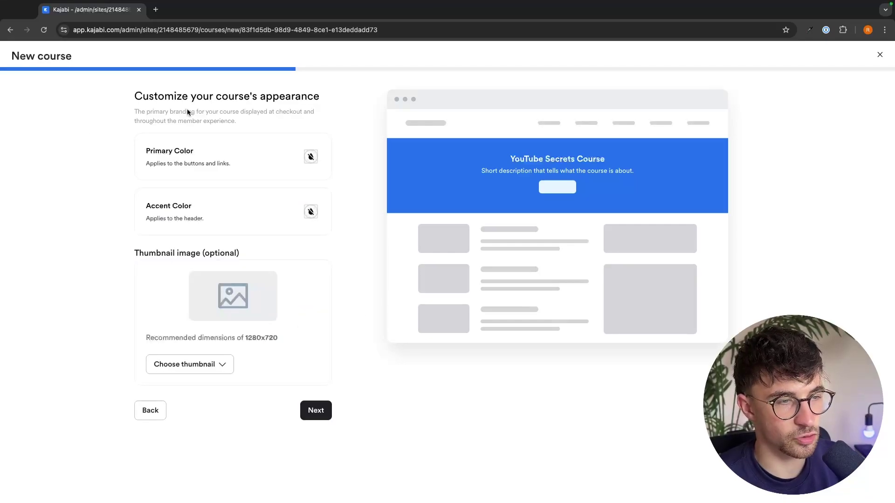
pyautogui.moveTo(125, 96); pyautogui.dragTo(336, 96)
pyautogui.click(334, 96)
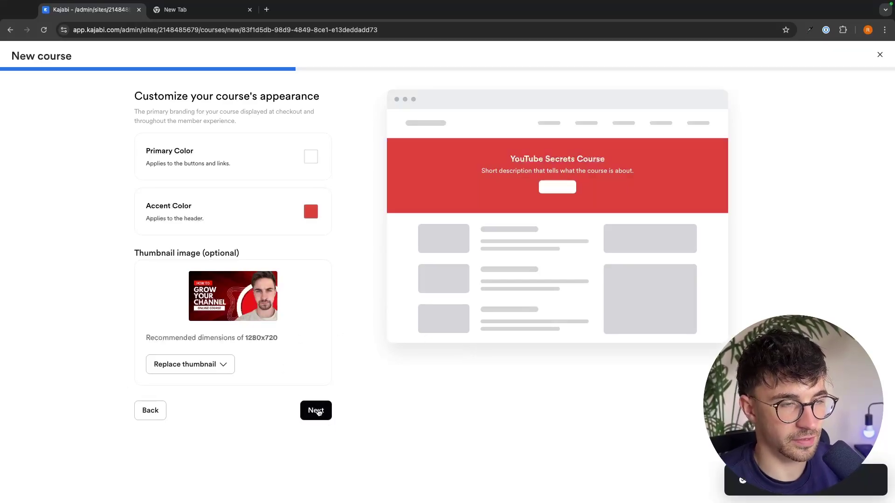
pyautogui.click(318, 411)
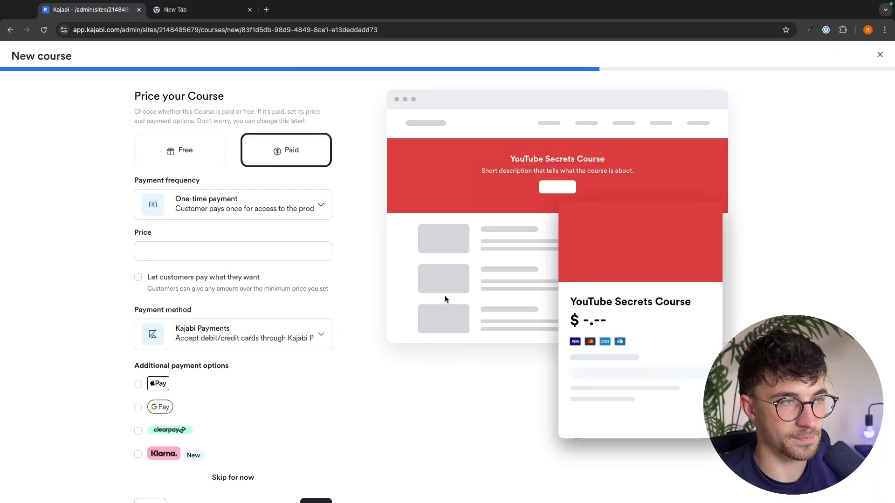
# Step: Make the course paid with a price of 499
pyautogui.moveTo(133, 95); pyautogui.dragTo(255, 94)
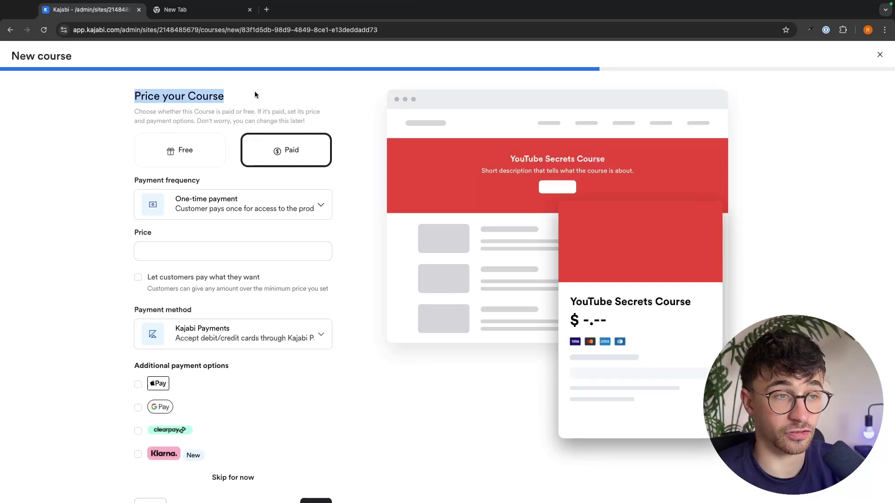
pyautogui.click(207, 150)
pyautogui.click(277, 151)
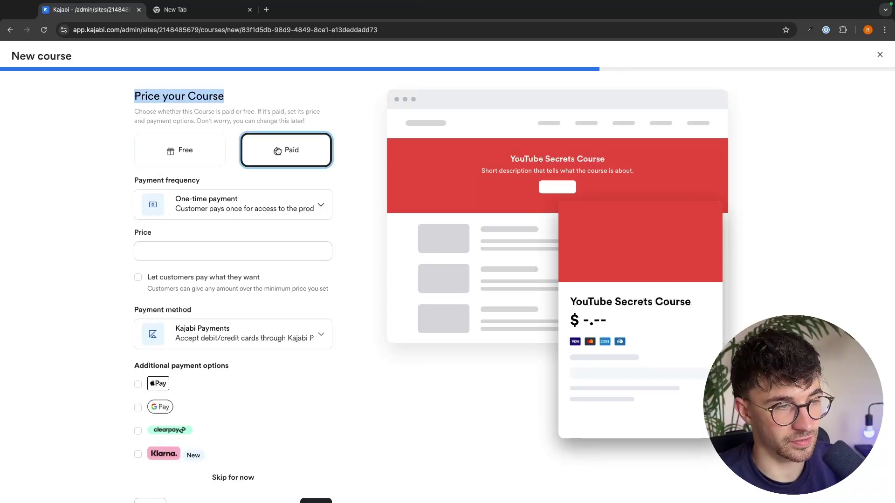
pyautogui.scroll(-1, 167, 242)
pyautogui.click(167, 241)
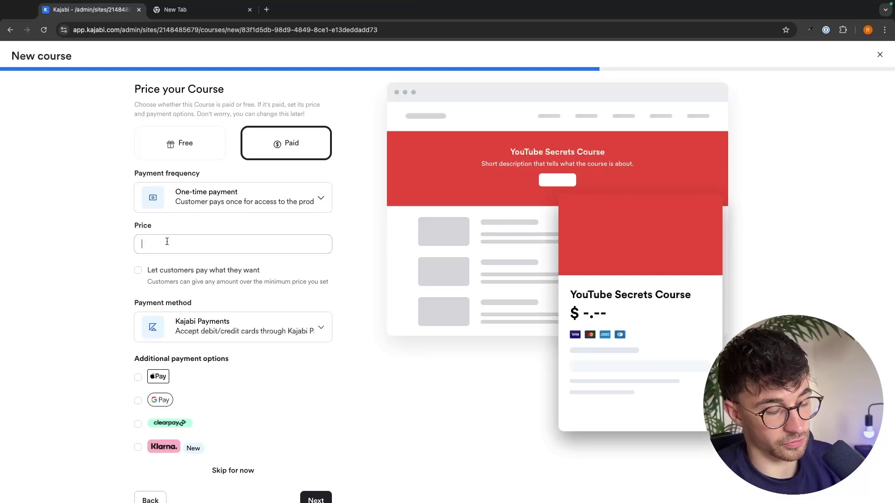
pyautogui.write('499')
pyautogui.click(52, 295)
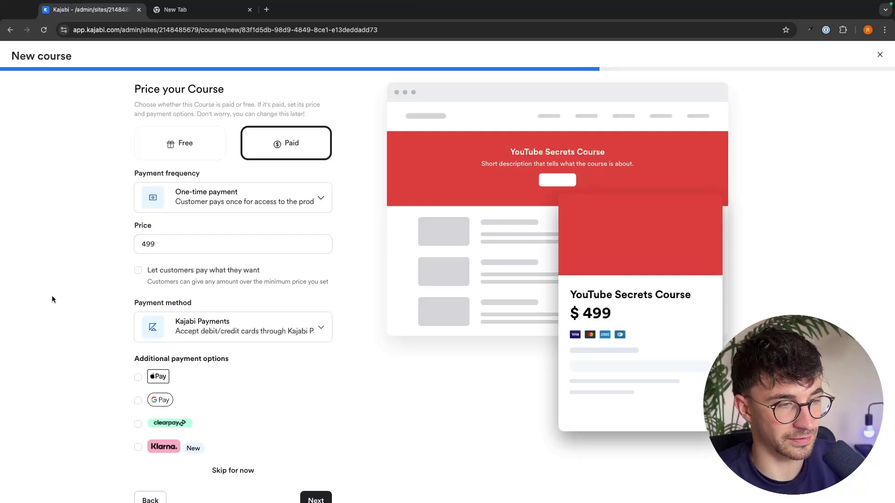
# Step: Enable Apple Pay and Google Pay, then generate the course
pyautogui.scroll(-1, 52, 295)
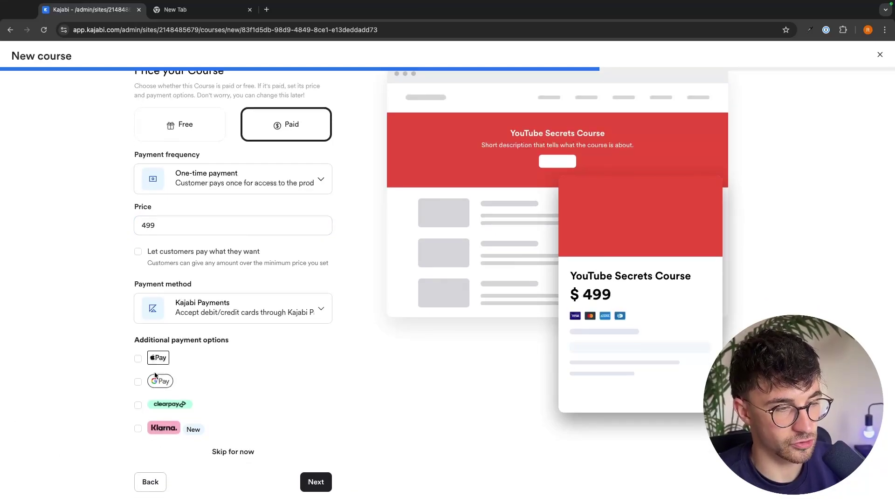
pyautogui.click(138, 361)
pyautogui.click(138, 383)
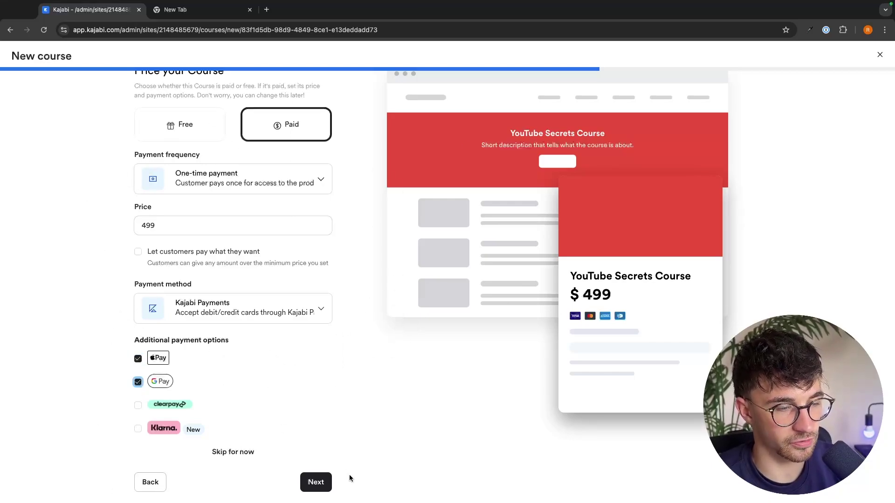
pyautogui.click(315, 482)
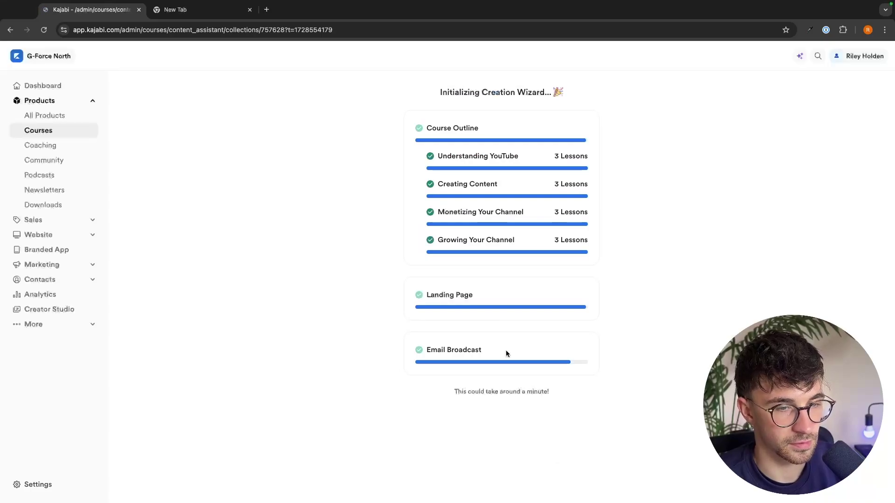
# Step: Review the four generated modules, checking Understanding YouTube's add-content choices without adding anything
pyautogui.moveTo(430, 97); pyautogui.dragTo(567, 96)
pyautogui.click(586, 97)
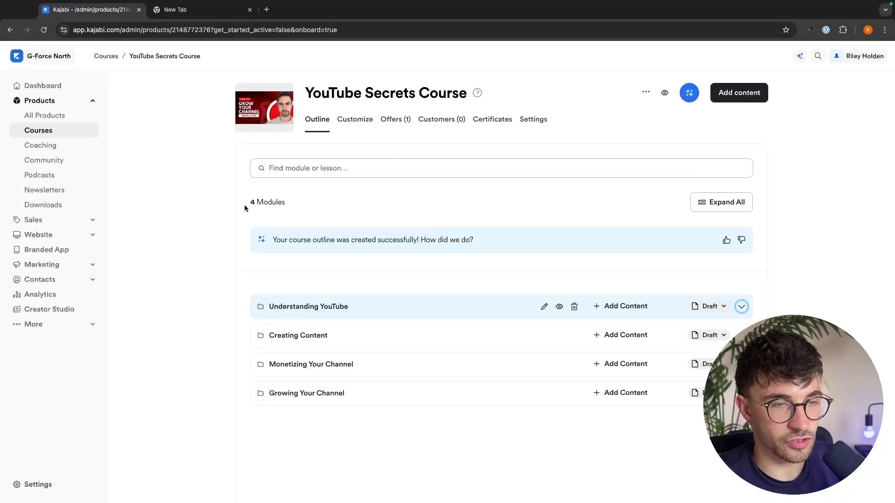
pyautogui.scroll(2, 466, 186)
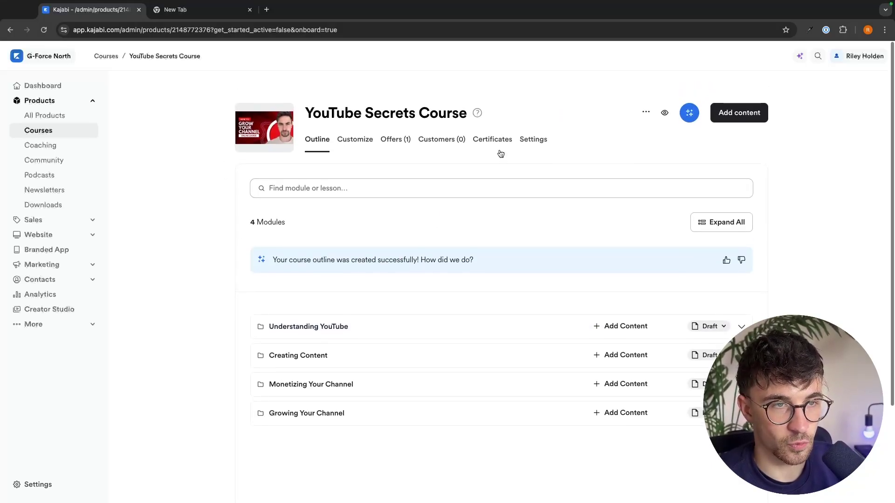
pyautogui.scroll(-2, 505, 148)
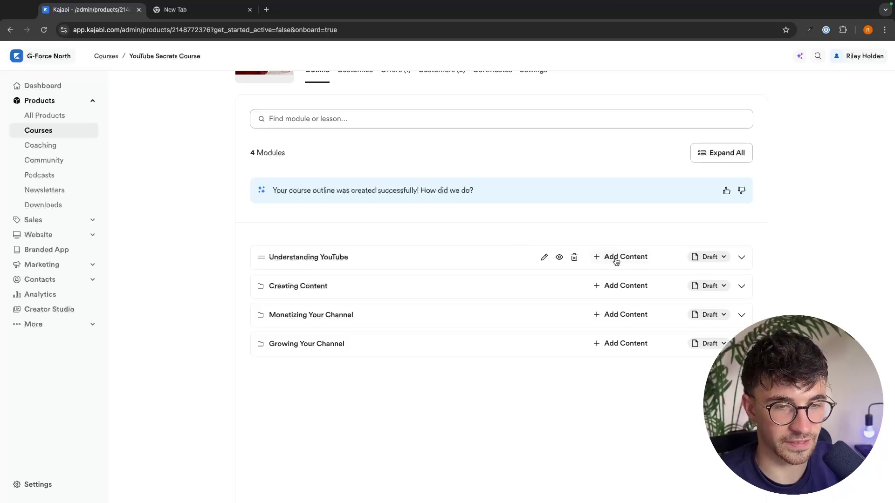
pyautogui.click(623, 261)
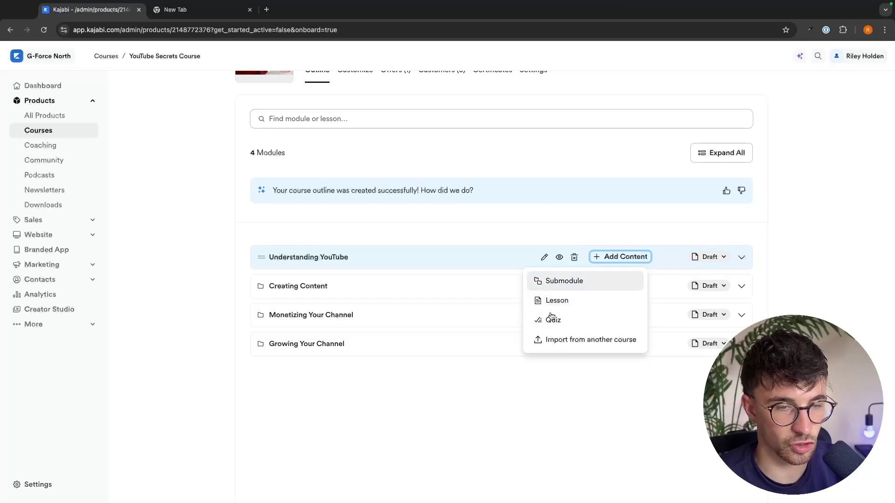
pyautogui.click(555, 407)
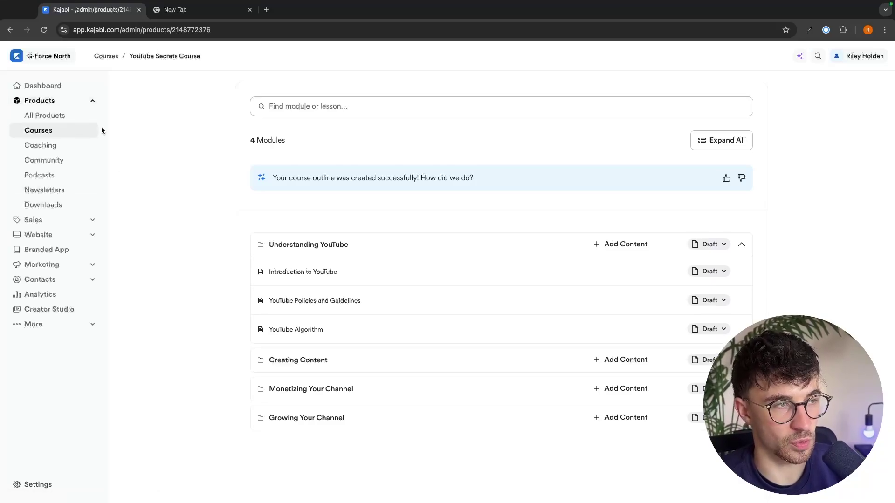
pyautogui.scroll(-2, 376, 171)
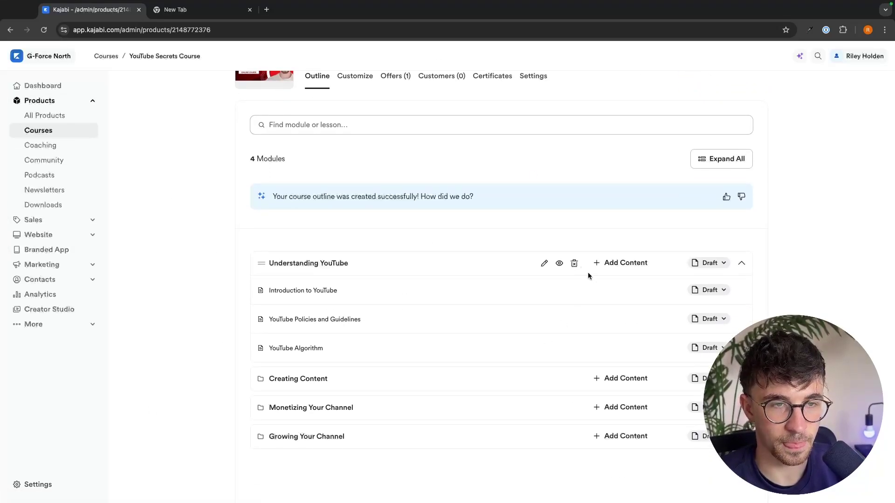
pyautogui.scroll(2, 583, 270)
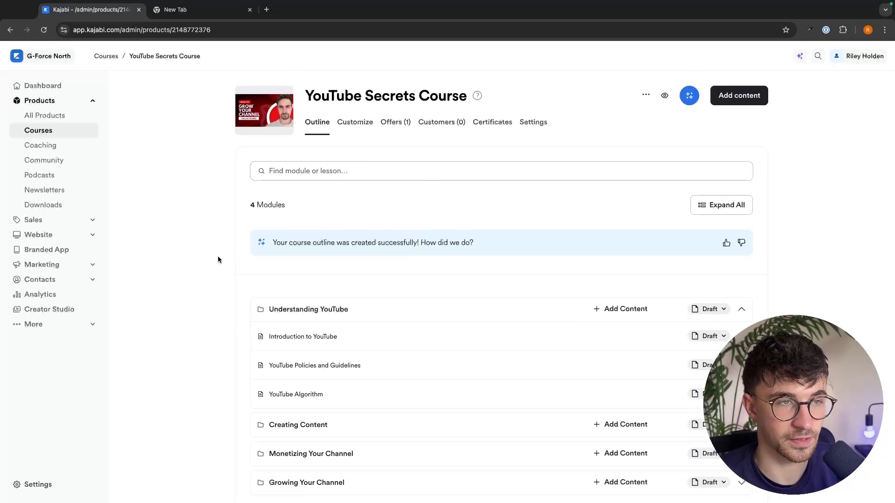
# Step: Open the YouTube Secrets Course offer for editing and scroll to its empty Description
pyautogui.click(391, 125)
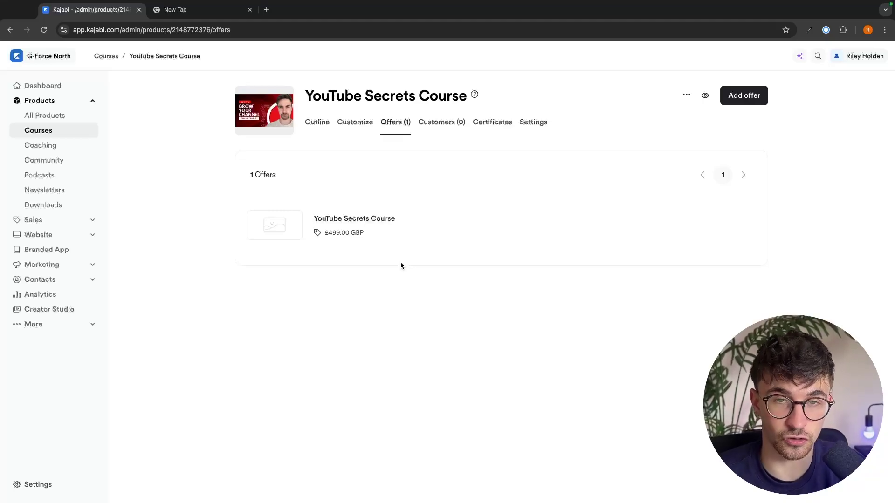
pyautogui.click(360, 219)
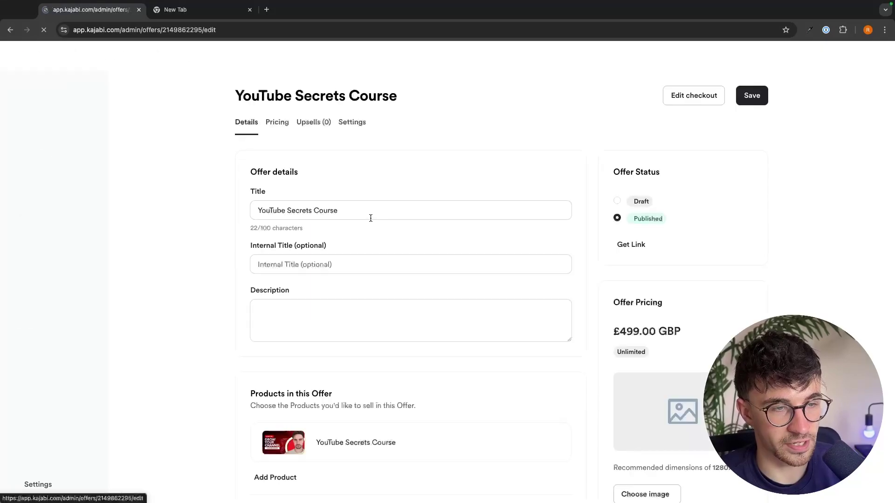
pyautogui.scroll(-2, 781, 293)
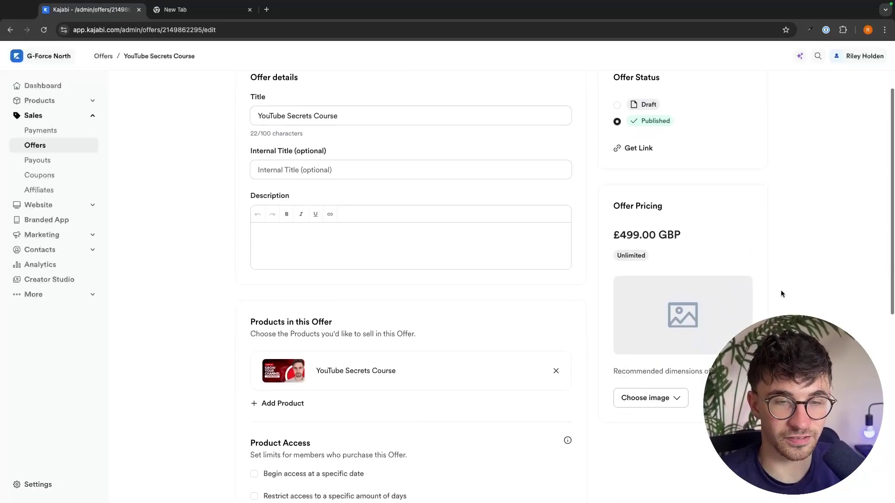
pyautogui.scroll(2, 773, 242)
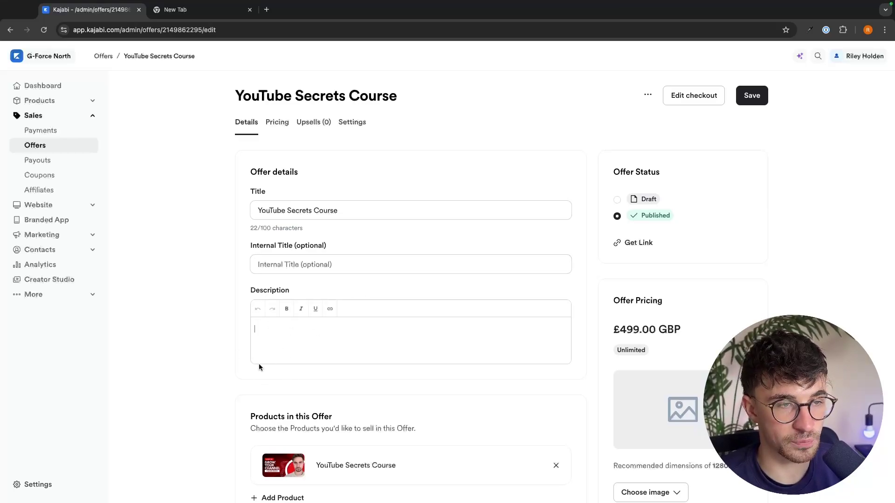
pyautogui.scroll(-1, 384, 293)
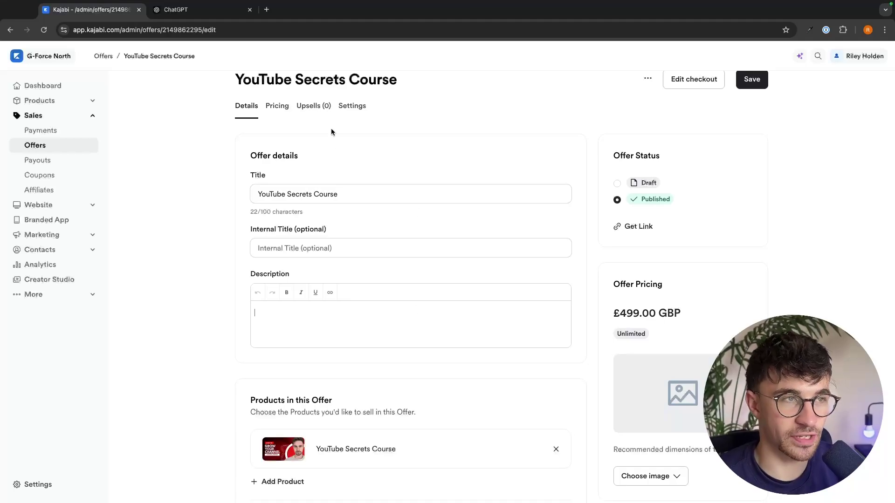
# Step: In ChatGPT, paste and send the YouTube Secrets Course product-description prompt
pyautogui.click(203, 13)
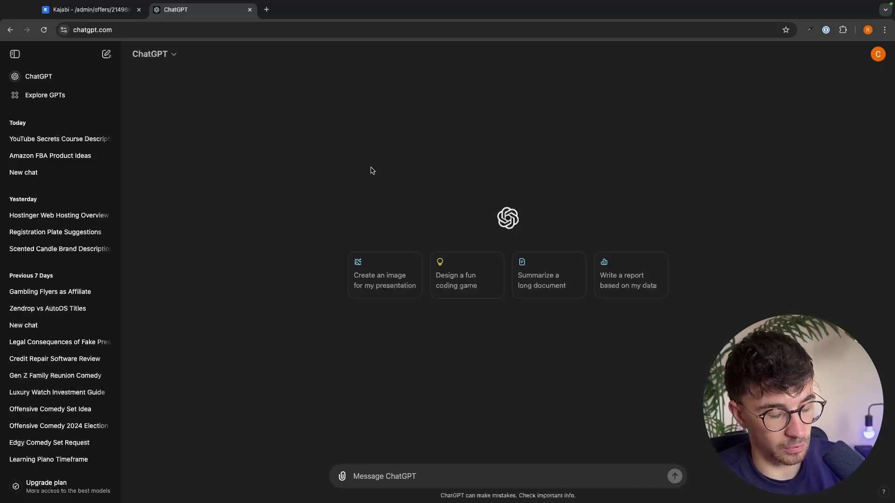
pyautogui.press('super+v')
pyautogui.moveTo(354, 476); pyautogui.dragTo(651, 476)
pyautogui.click(548, 474)
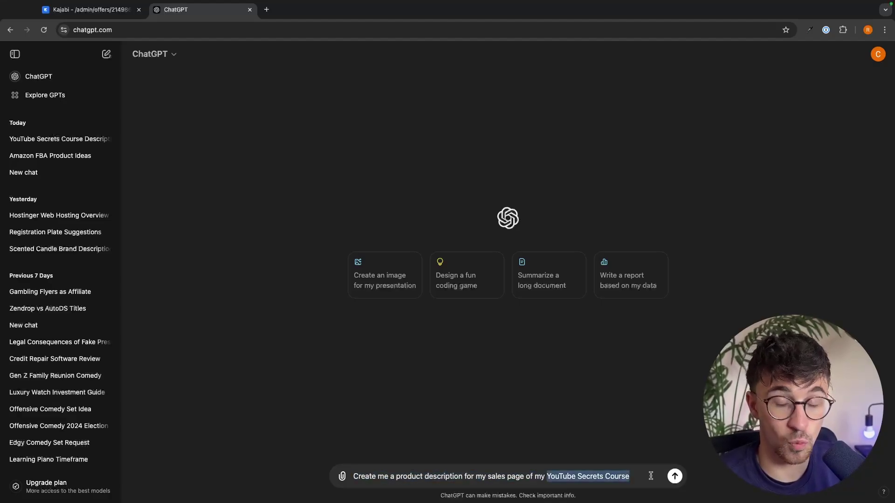
pyautogui.press('Return')
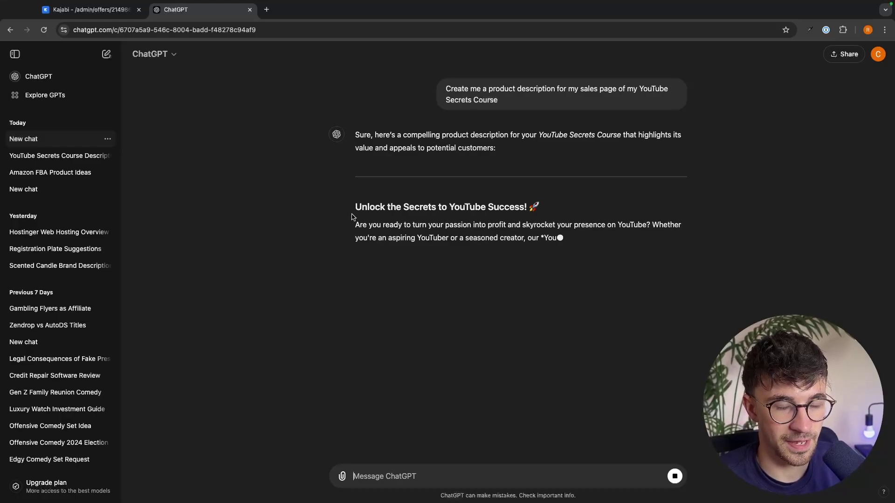
# Step: Select the full course description from the earlier YouTube Secrets Course chat
pyautogui.moveTo(355, 206); pyautogui.dragTo(588, 251)
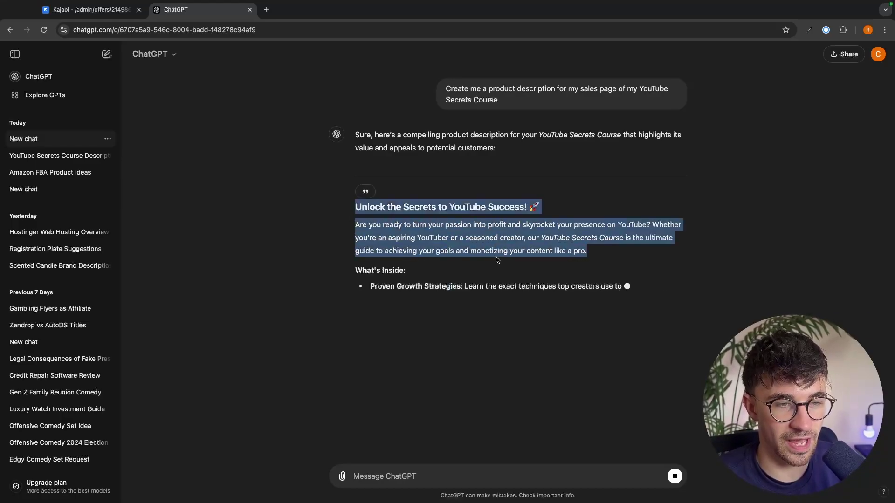
pyautogui.click(588, 288)
pyautogui.click(59, 155)
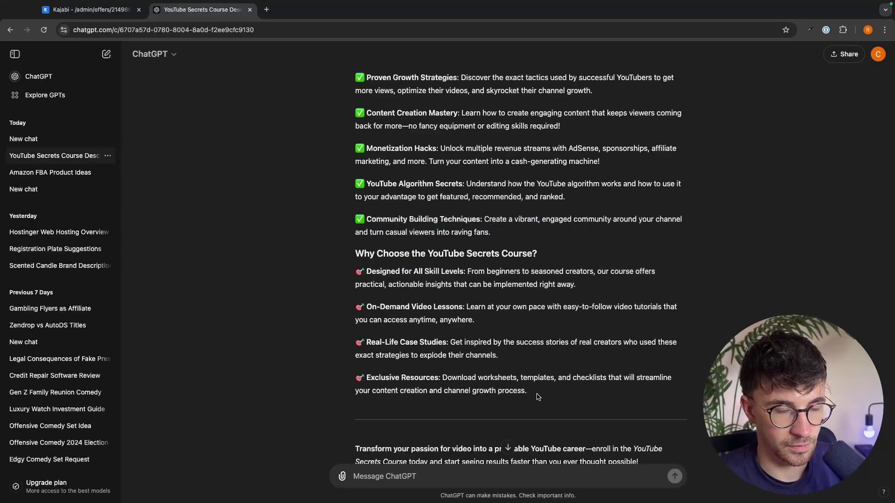
pyautogui.moveTo(524, 389); pyautogui.dragTo(359, 225)
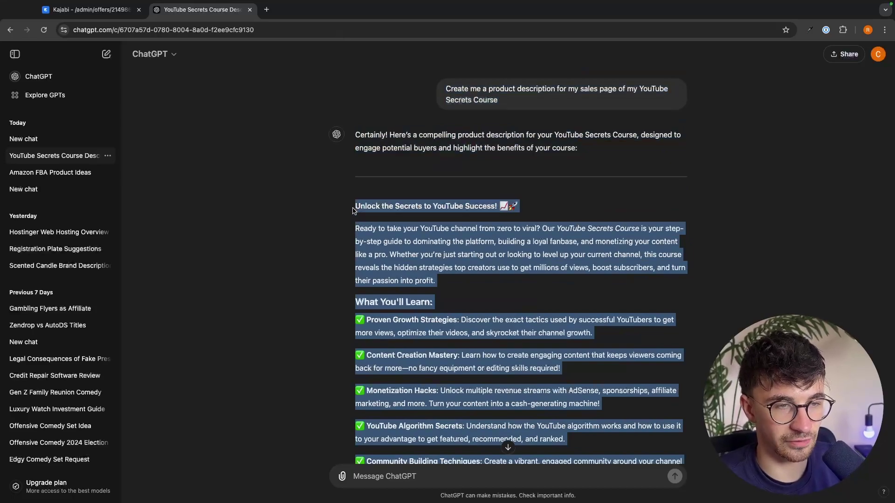
# Step: Paste the ChatGPT course description into the offer's Description, then open Edit checkout
pyautogui.click(103, 16)
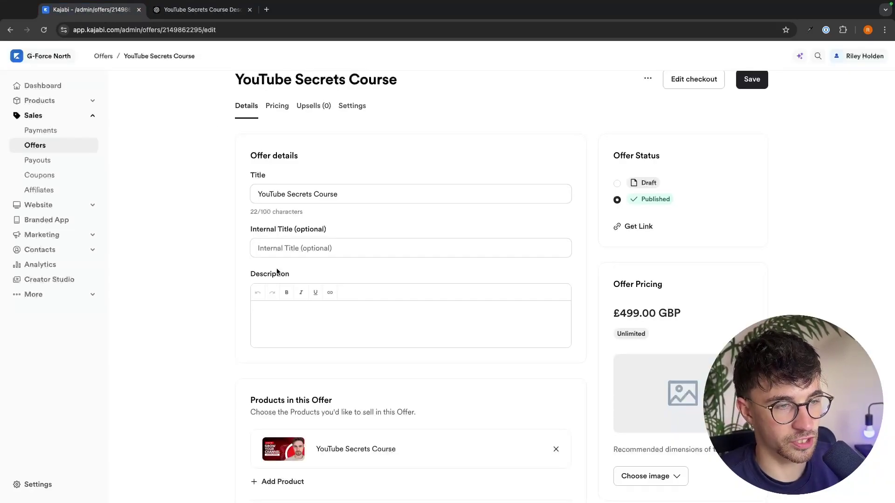
pyautogui.click(298, 310)
pyautogui.hotkey('ctrl', 'v')
pyautogui.scroll(15, 371, 325)
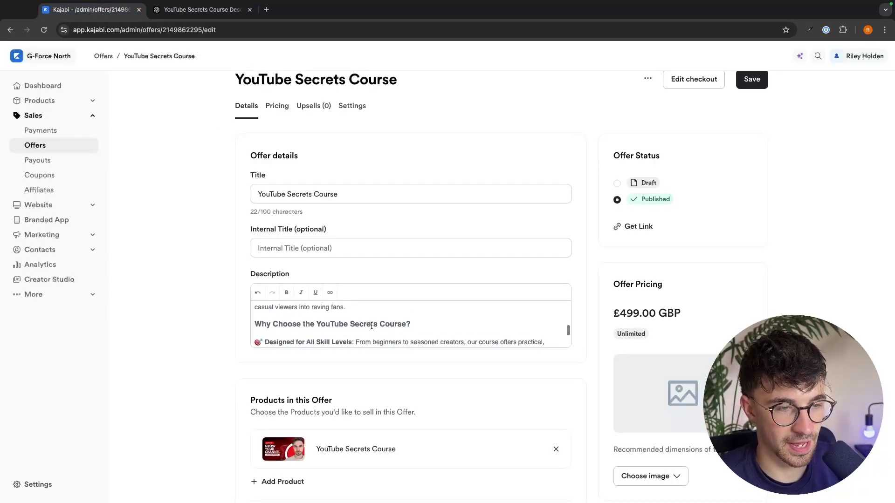
pyautogui.scroll(3, 372, 325)
pyautogui.scroll(-10, 496, 293)
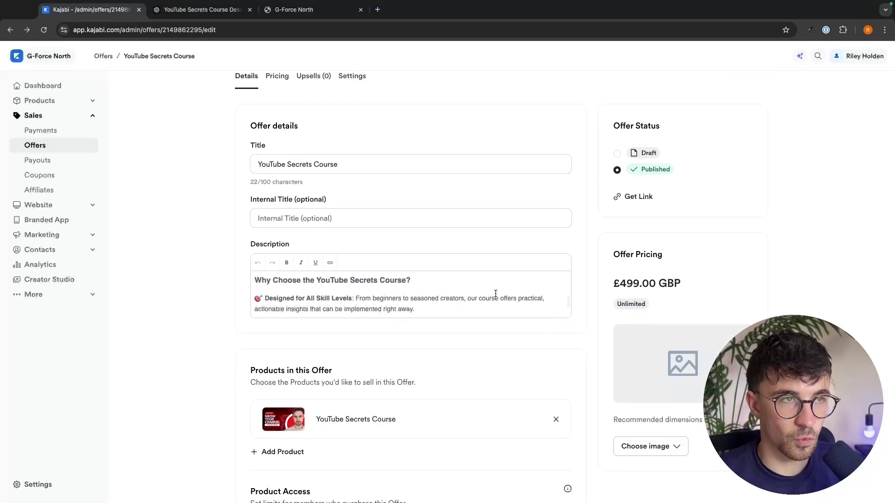
pyautogui.scroll(6, 495, 293)
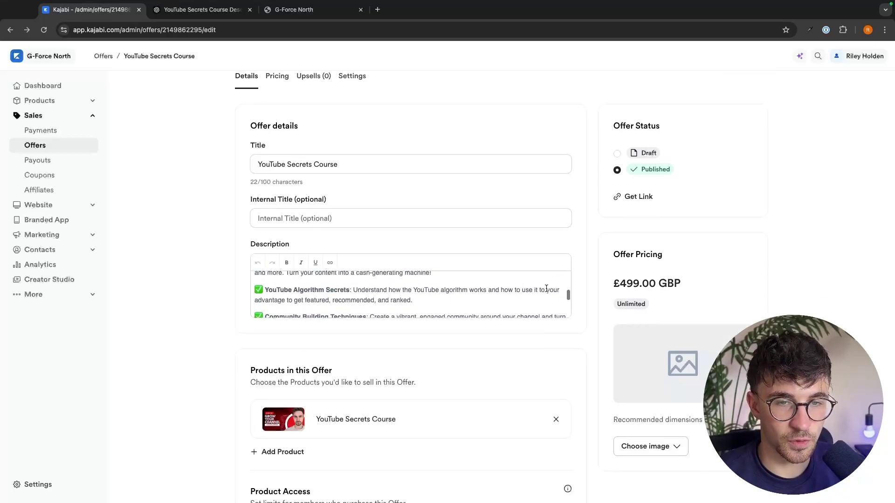
pyautogui.scroll(2, 553, 310)
pyautogui.scroll(2, 676, 280)
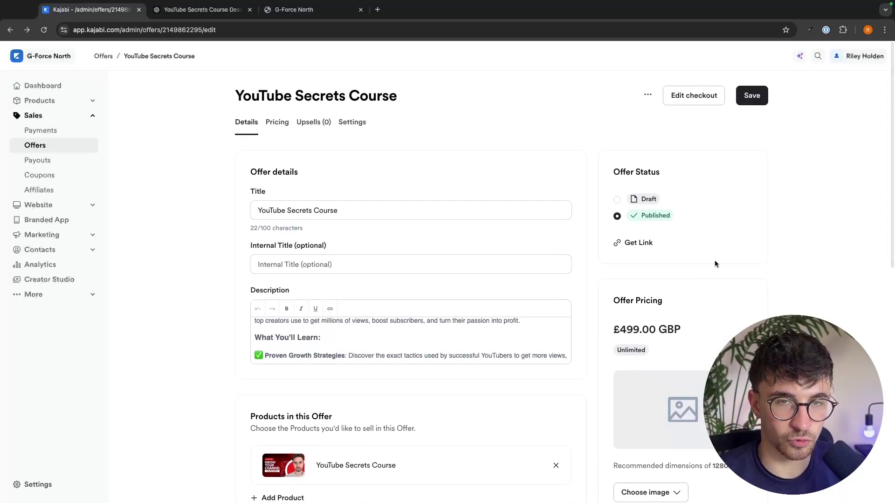
pyautogui.click(695, 96)
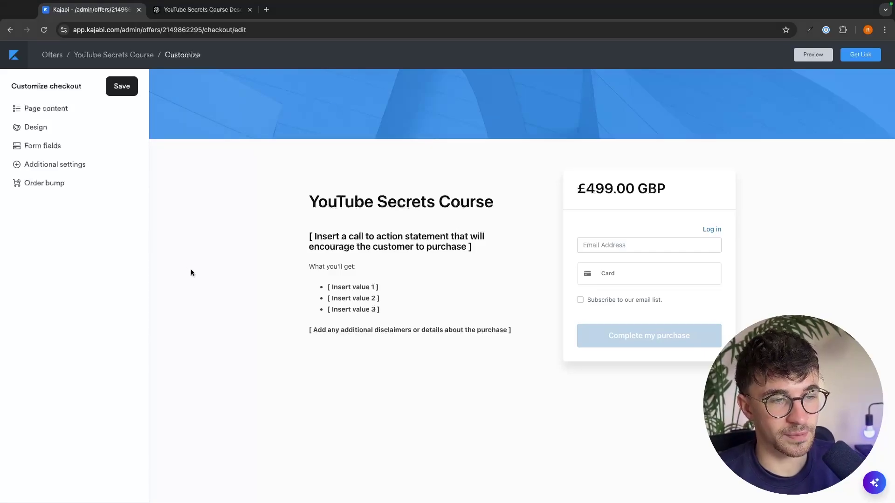
# Step: Replace the placeholder checkout description with the 'Unlock the Secrets to YouTube Success!' copy and save
pyautogui.moveTo(411, 292)
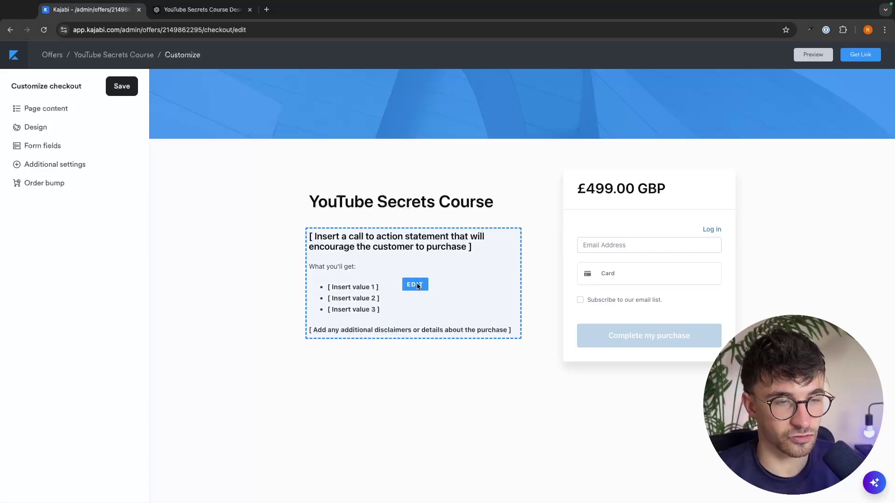
pyautogui.click(418, 286)
pyautogui.scroll(-2, 85, 337)
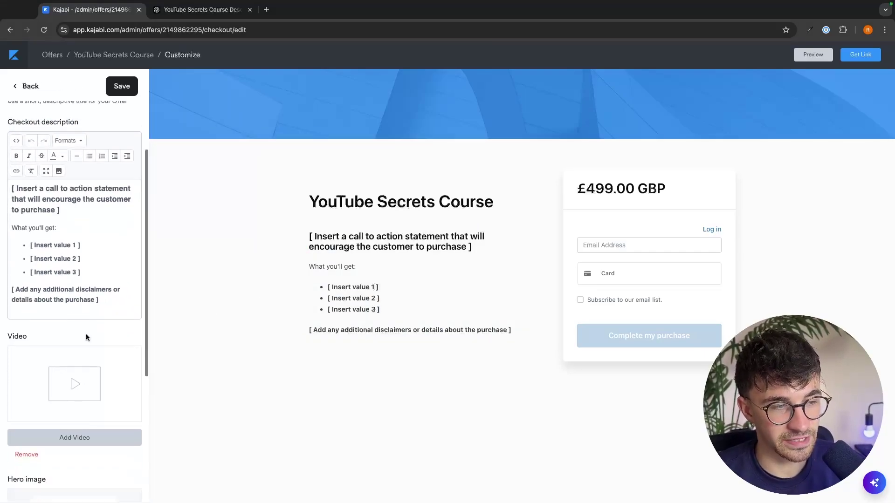
pyautogui.moveTo(113, 304); pyautogui.dragTo(2, 196)
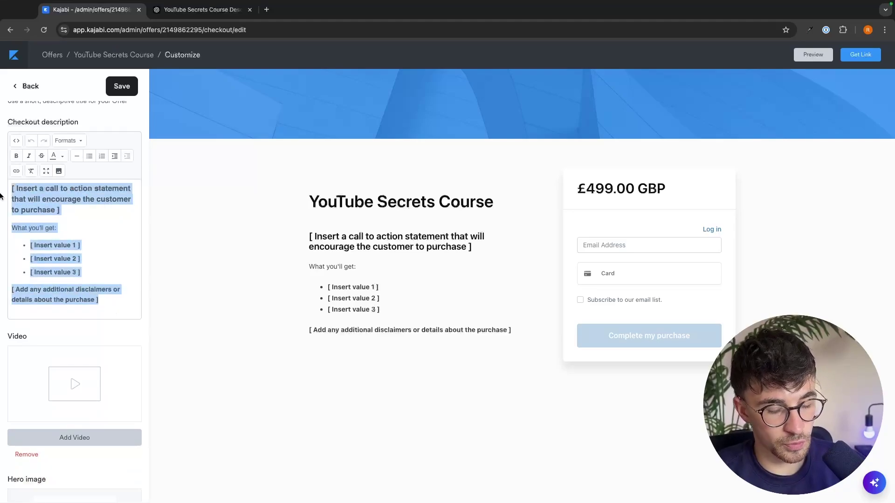
pyautogui.press('BackSpace')
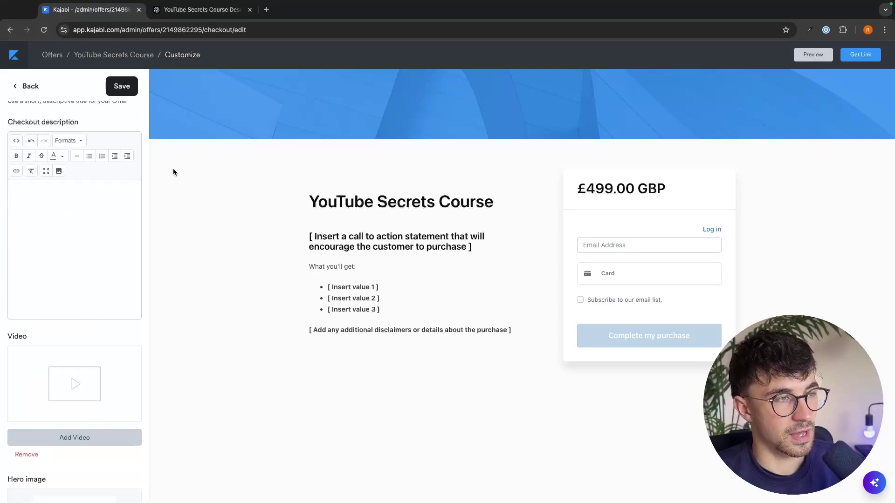
pyautogui.press('super+v')
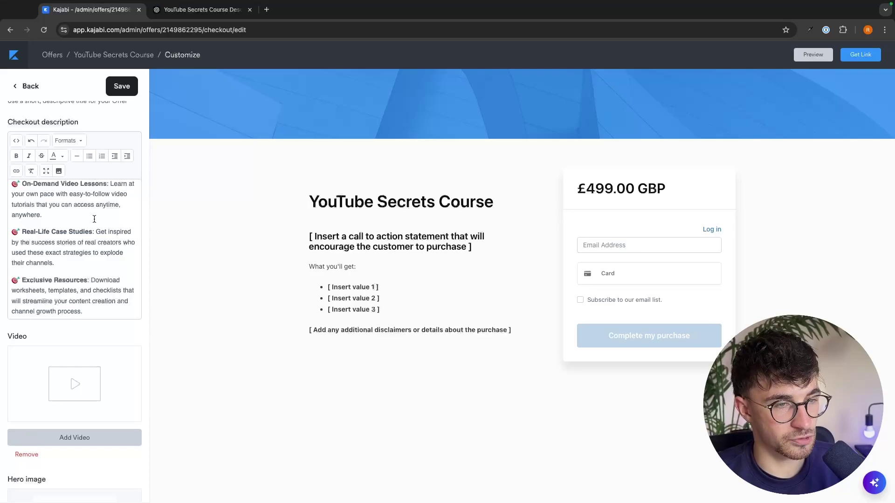
pyautogui.scroll(10, 94, 219)
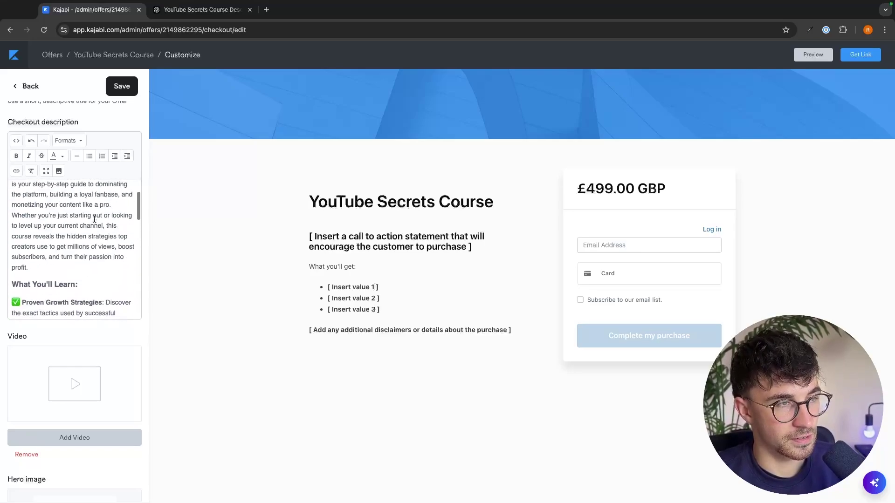
pyautogui.click(130, 95)
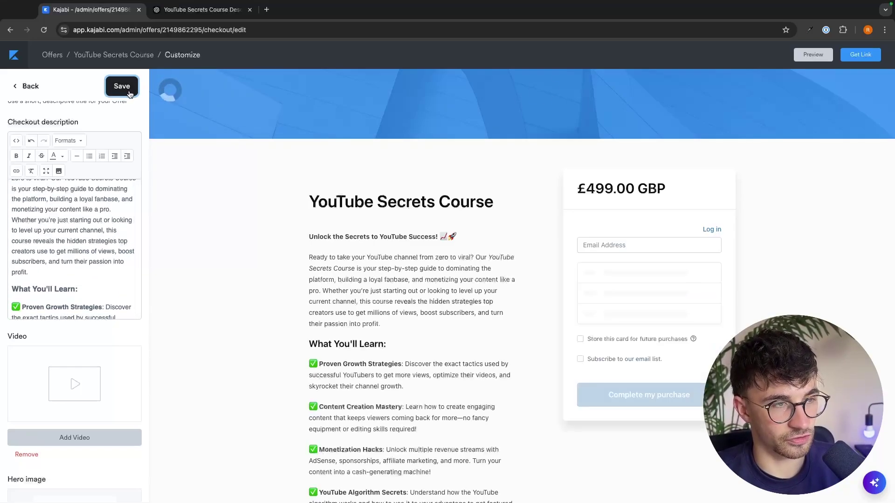
# Step: Scroll the checkout panel down to the Video section and start adding a video
pyautogui.scroll(-3, 364, 307)
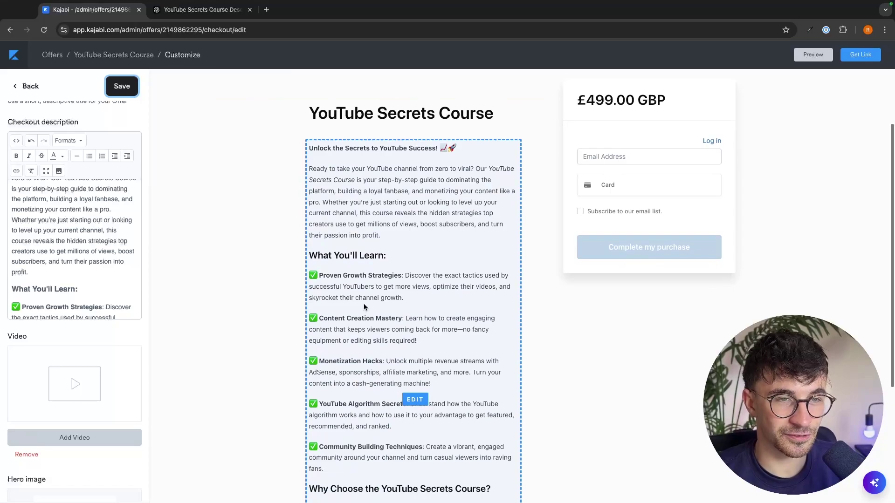
pyautogui.scroll(-5, 363, 303)
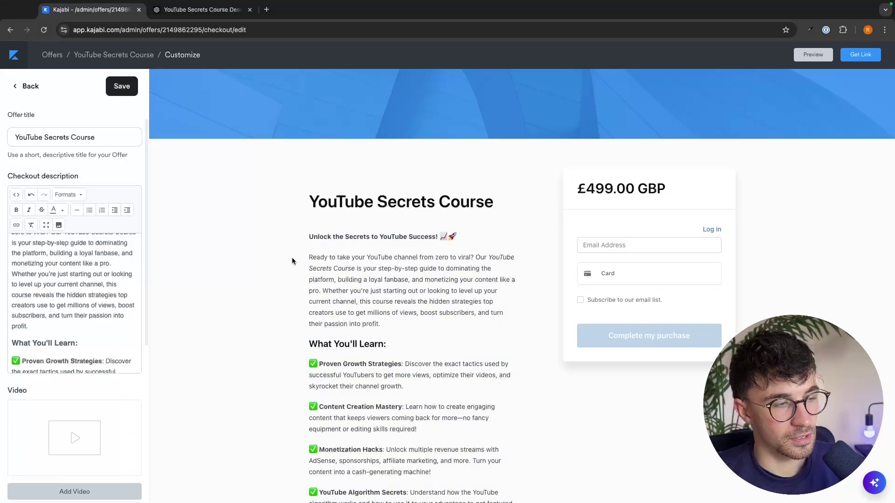
pyautogui.scroll(-4, 131, 280)
pyautogui.scroll(-2, 111, 402)
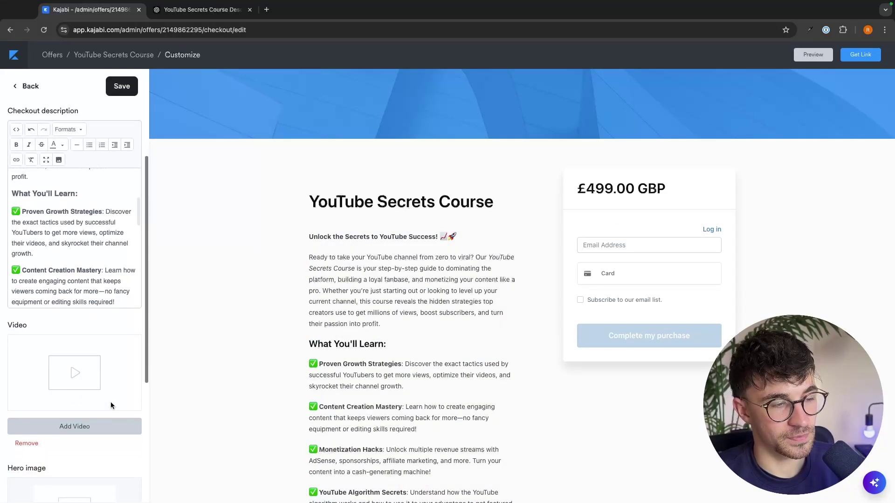
pyautogui.scroll(-3, 111, 402)
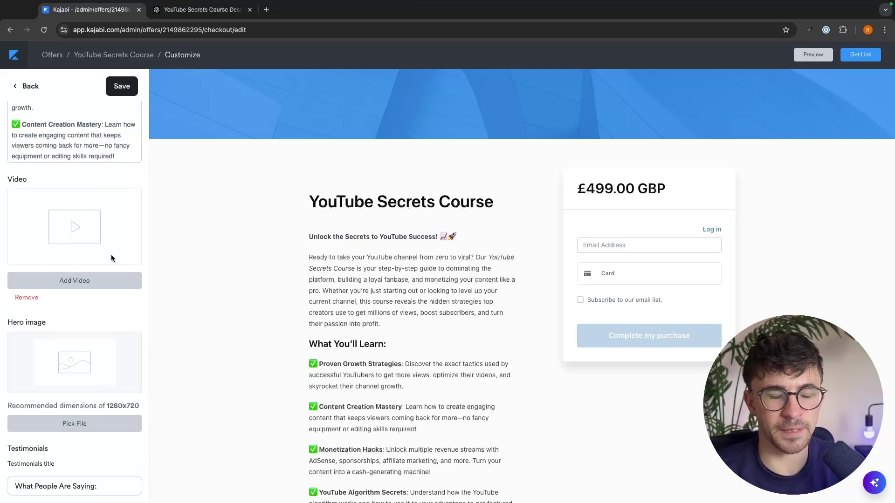
pyautogui.scroll(-5, 351, 315)
pyautogui.scroll(5, 351, 315)
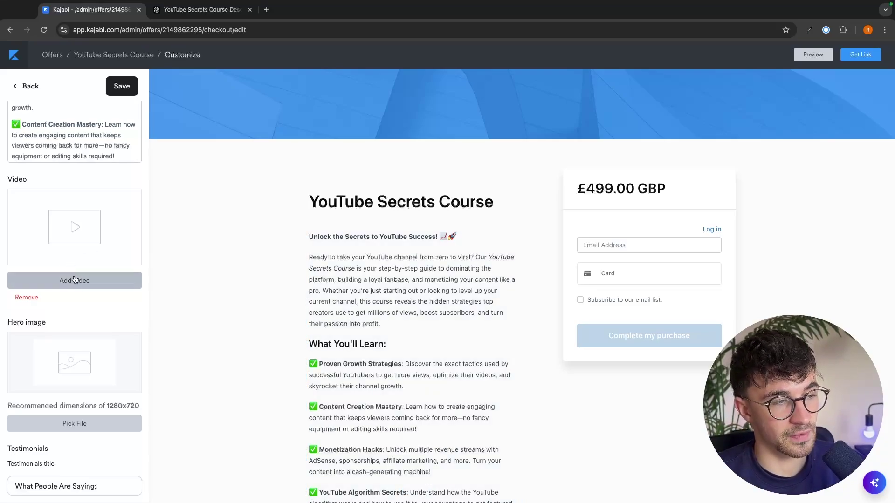
pyautogui.click(87, 285)
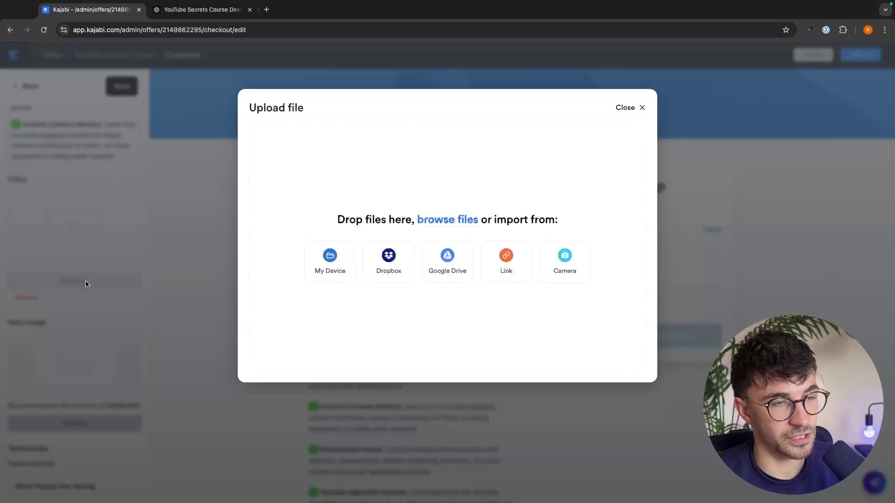
# Step: Upload the video file from the Desktop > YouTube > New folder
pyautogui.click(443, 223)
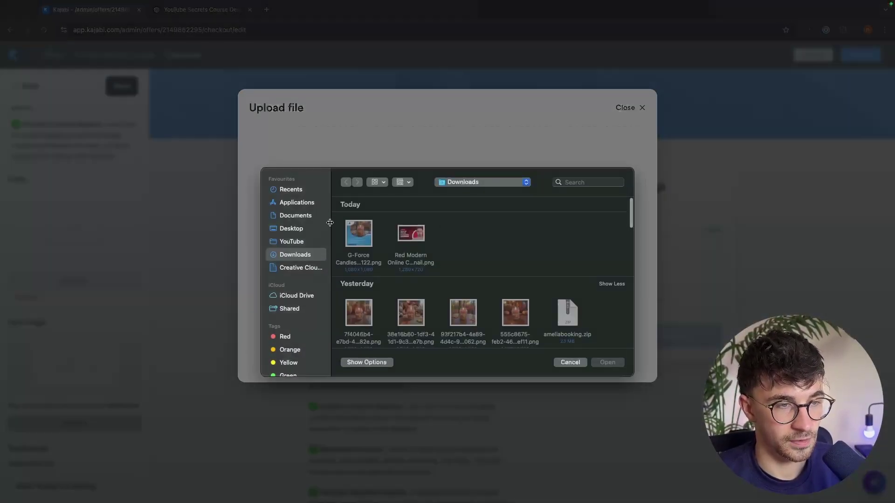
pyautogui.click(289, 232)
pyautogui.click(290, 241)
pyautogui.scroll(-2, 397, 299)
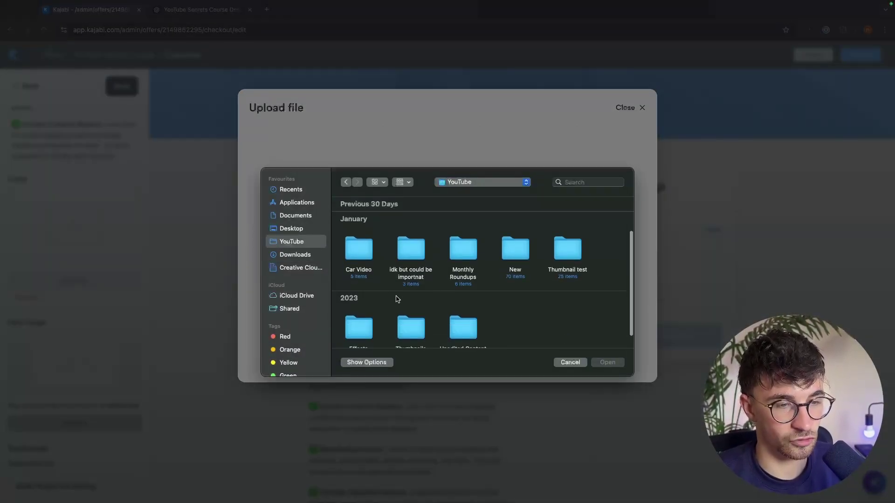
pyautogui.doubleClick(522, 256)
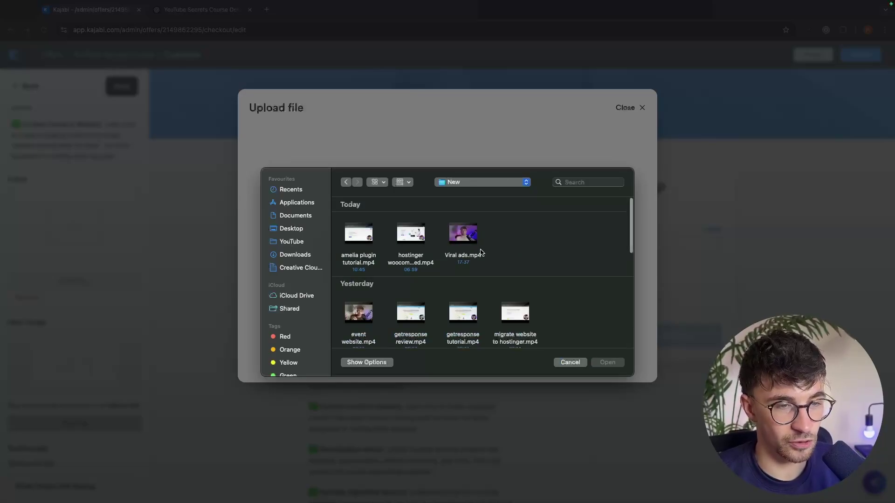
pyautogui.doubleClick(410, 234)
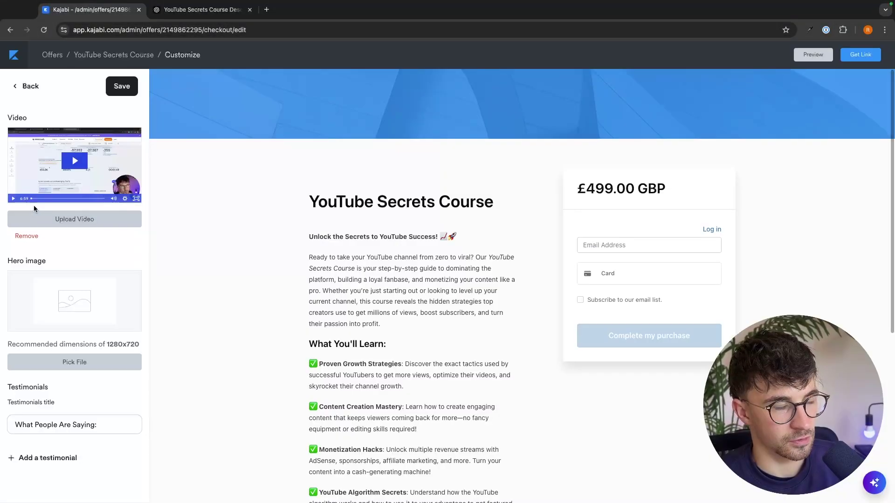
pyautogui.scroll(1, 46, 196)
pyautogui.scroll(-1, 63, 185)
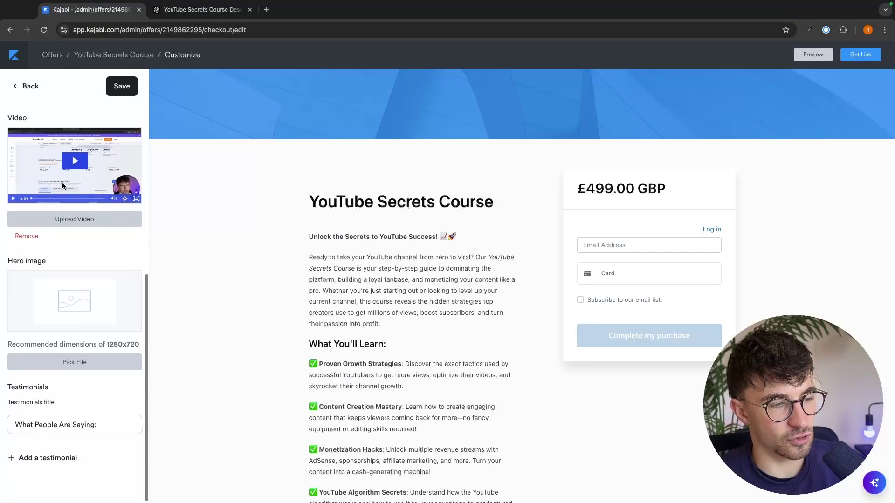
pyautogui.scroll(-6, 334, 353)
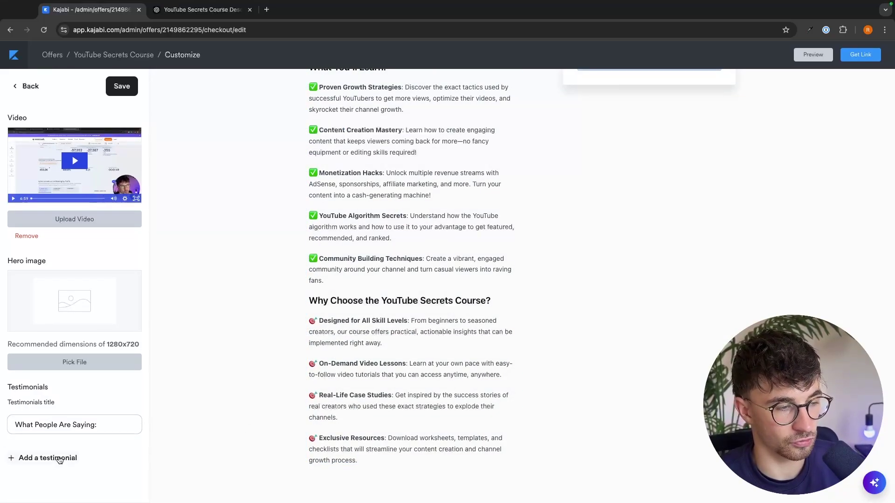
# Step: Add a new testimonial with an author and the quote 'This is awesome' under What People Are Saying
pyautogui.click(24, 460)
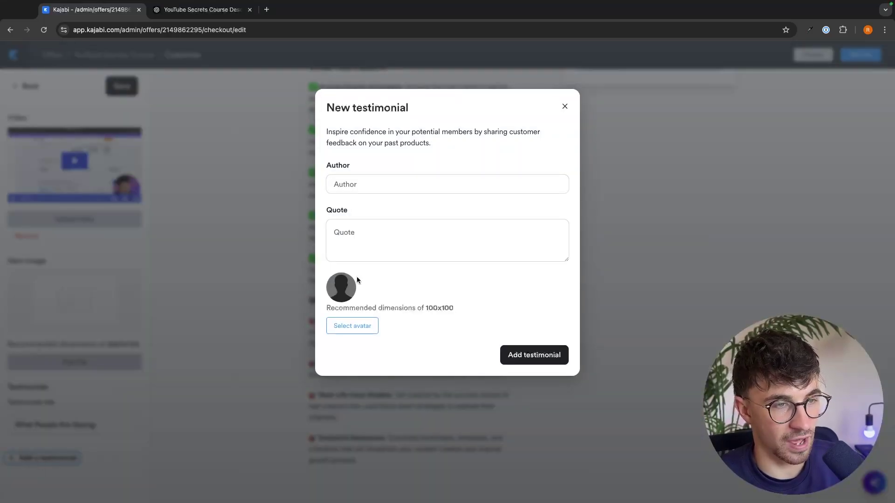
pyautogui.click(357, 187)
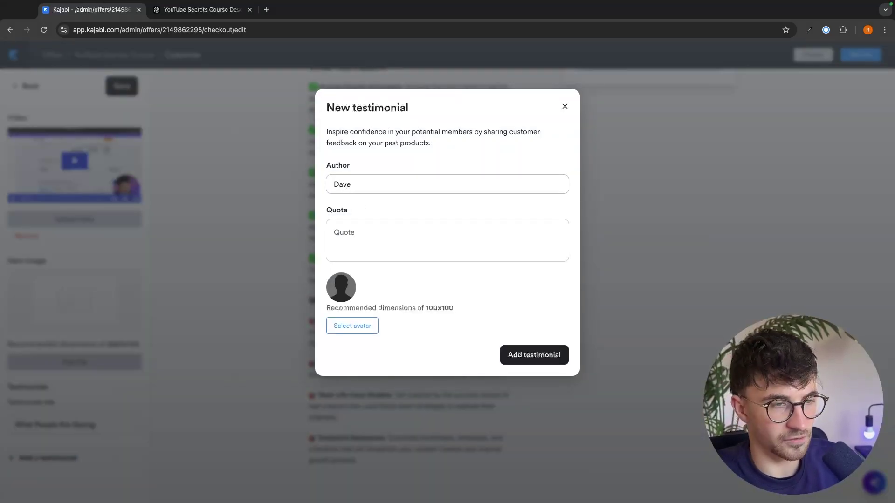
pyautogui.click(386, 238)
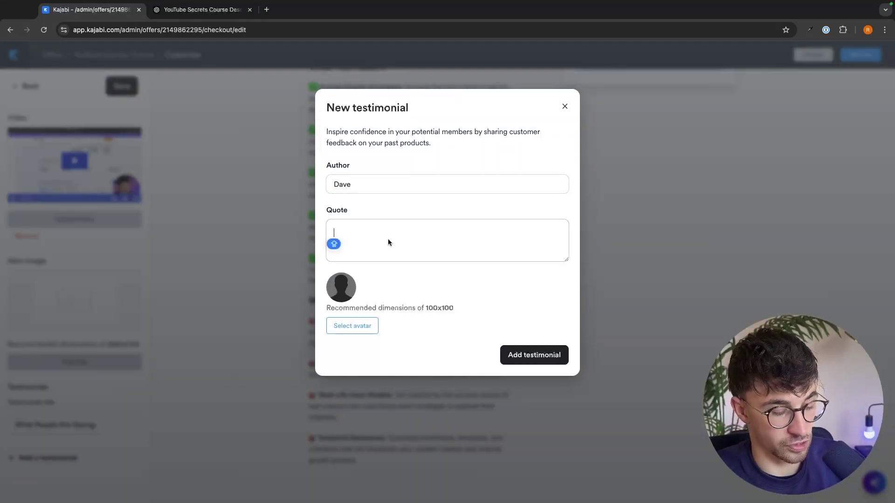
pyautogui.write('This is awesome')
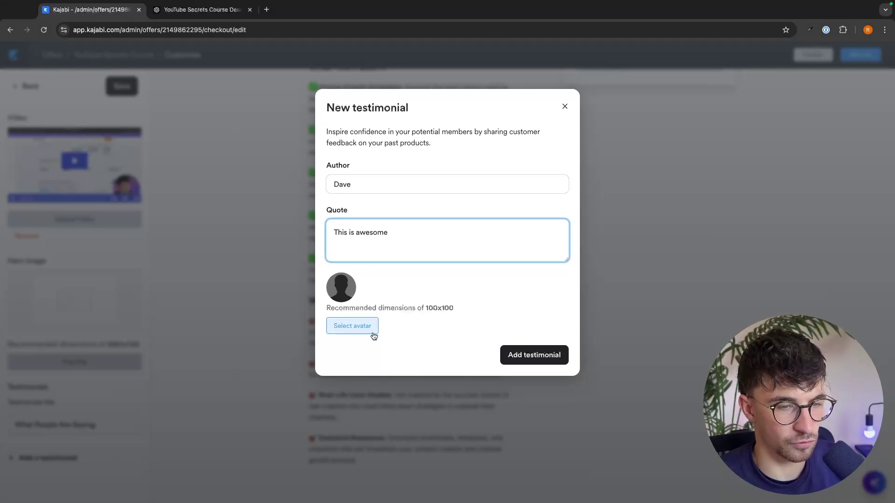
pyautogui.click(562, 355)
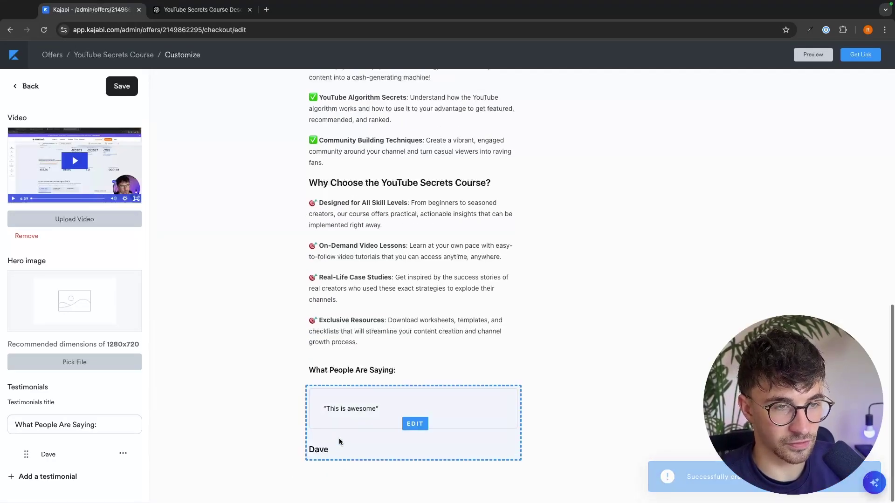
pyautogui.scroll(12, 339, 442)
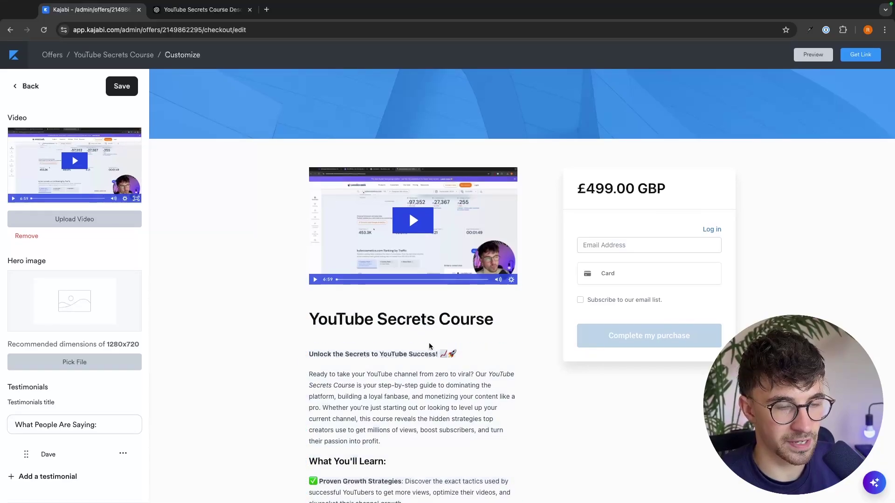
# Step: Save the changes to the YouTube Secrets Course checkout page
pyautogui.click(314, 281)
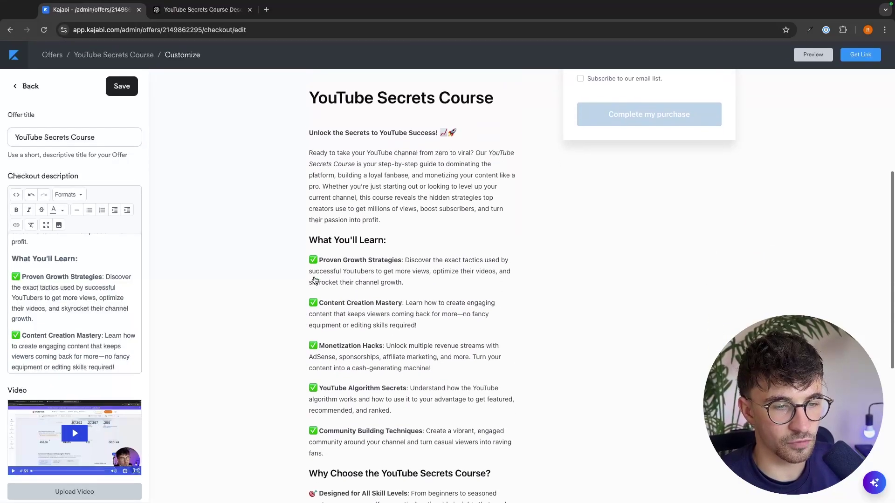
pyautogui.scroll(10, 314, 280)
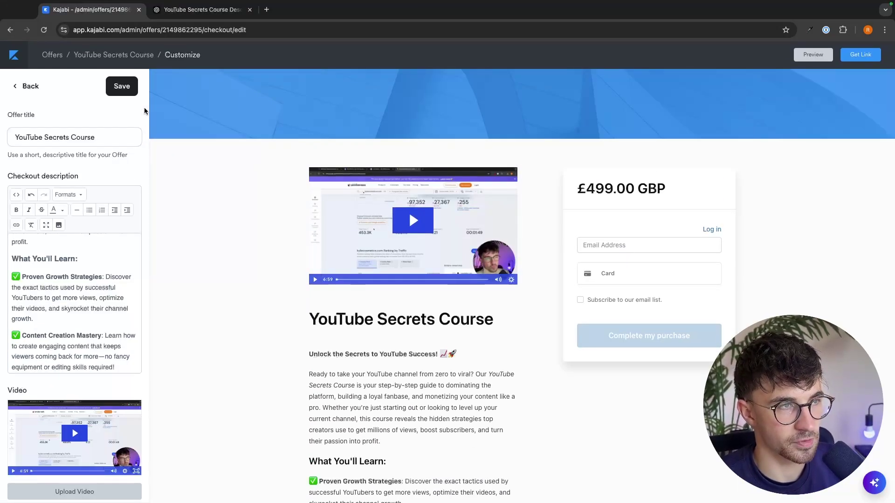
pyautogui.click(121, 89)
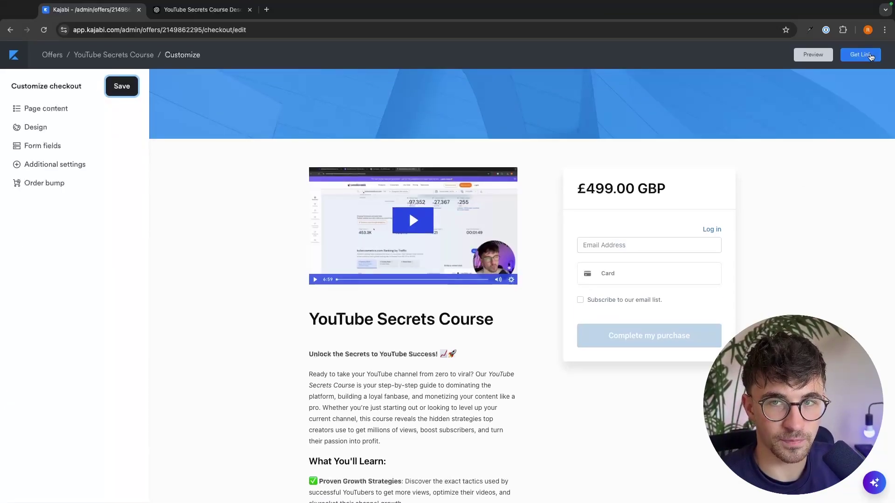
# Step: Preview the saved checkout in a new tab, reviewing the £499.00 GBP page with Card and Google Pay
pyautogui.click(825, 58)
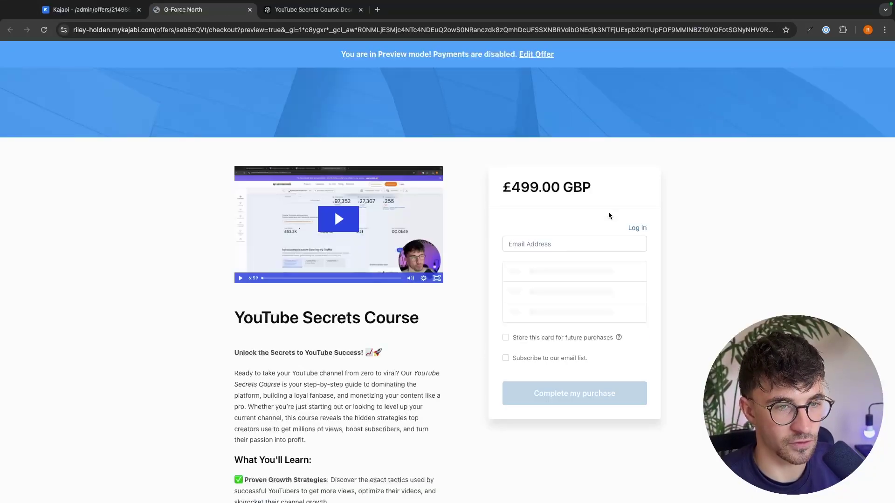
pyautogui.scroll(-7, 482, 326)
pyautogui.scroll(1, 482, 327)
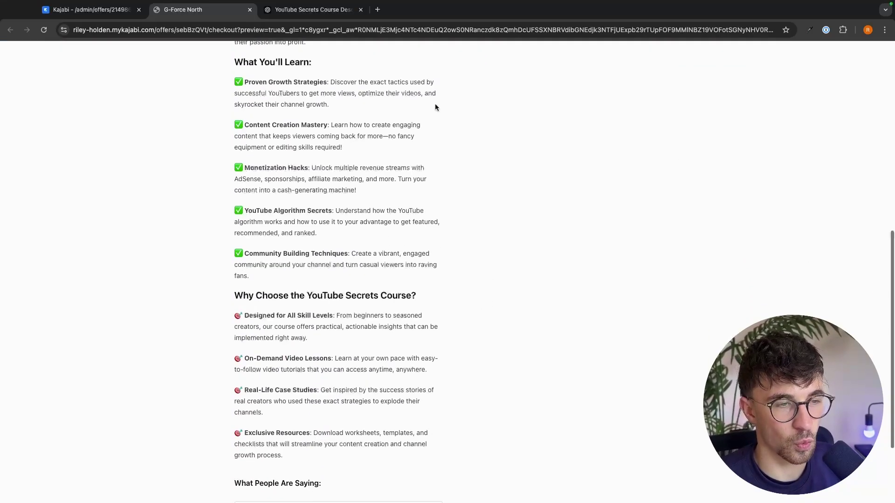
pyautogui.scroll(-3, 375, 302)
pyautogui.scroll(11, 408, 306)
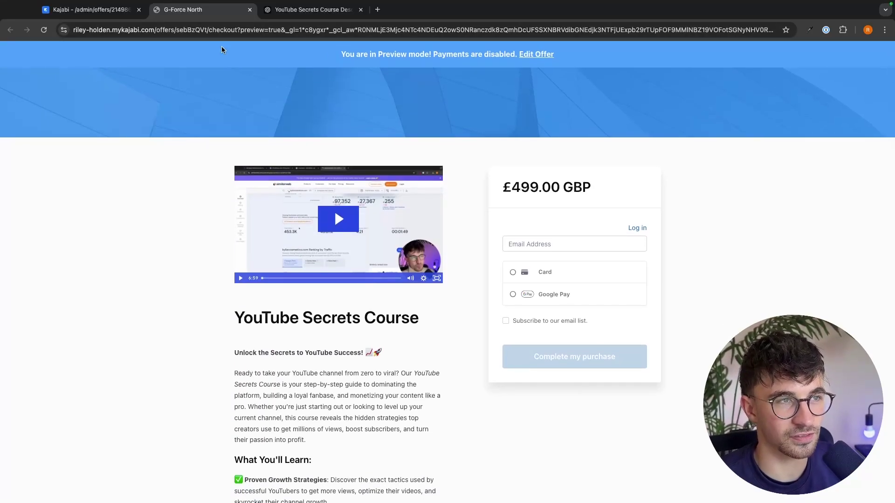
# Step: Copy the YouTube Secrets Course checkout link from Offers and load it in a new tab
pyautogui.click(83, 10)
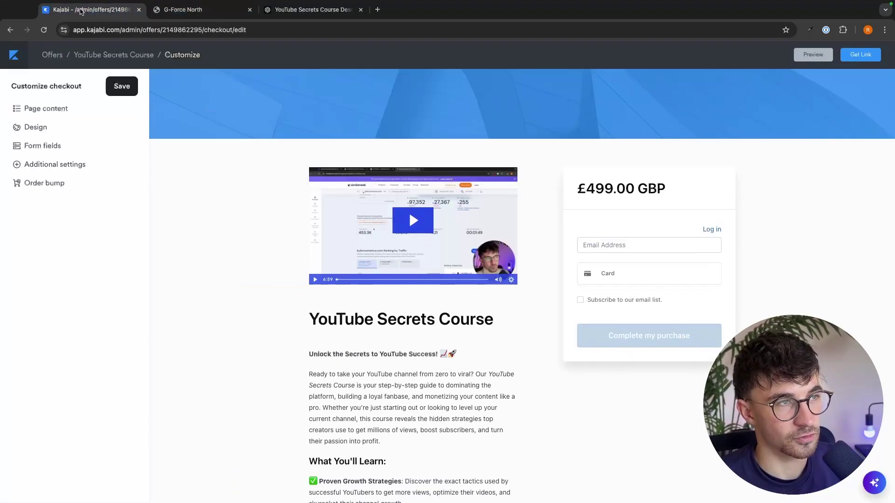
pyautogui.click(50, 57)
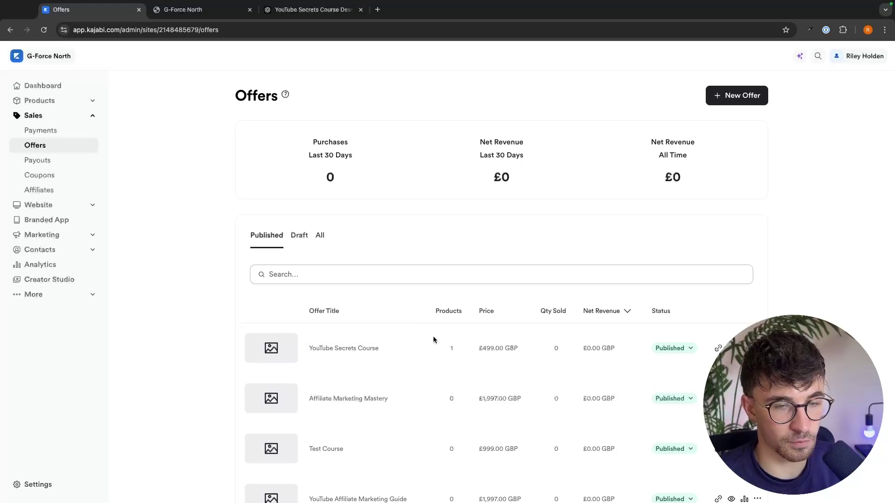
pyautogui.click(718, 348)
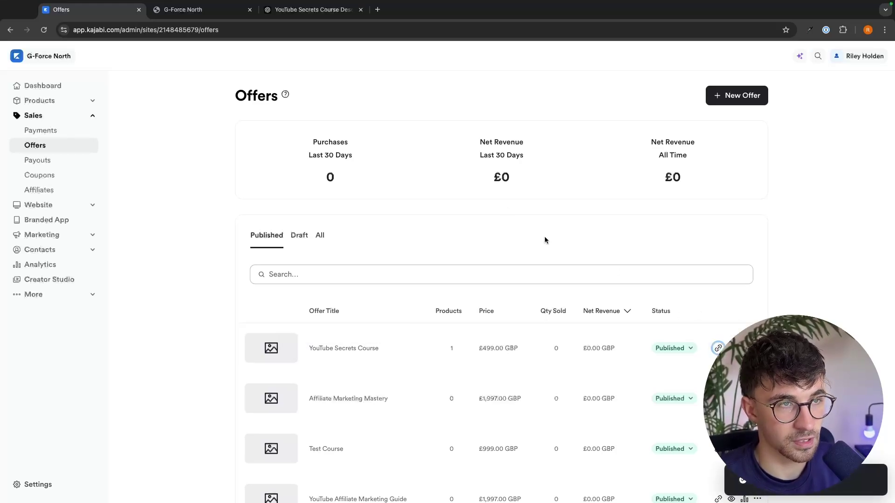
pyautogui.click(378, 9)
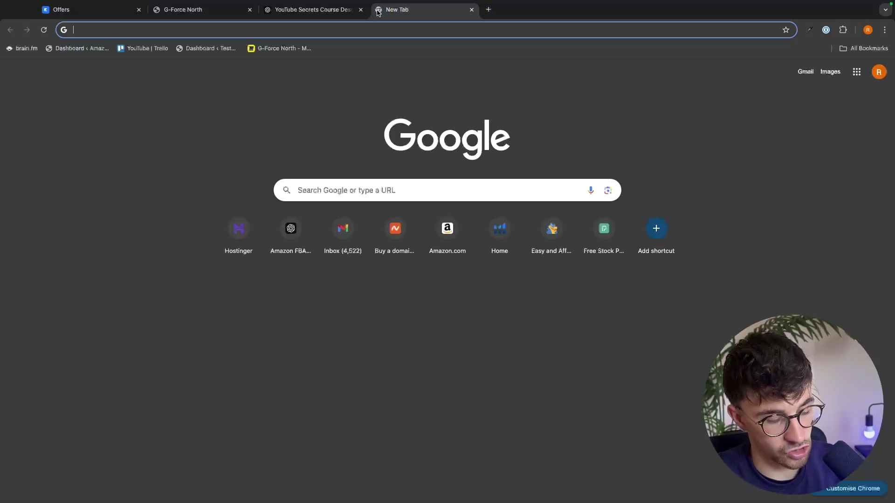
pyautogui.write('https://riley-holden.mykajabi.com/offers/sebBzQVt/checkout')
pyautogui.press('Return')
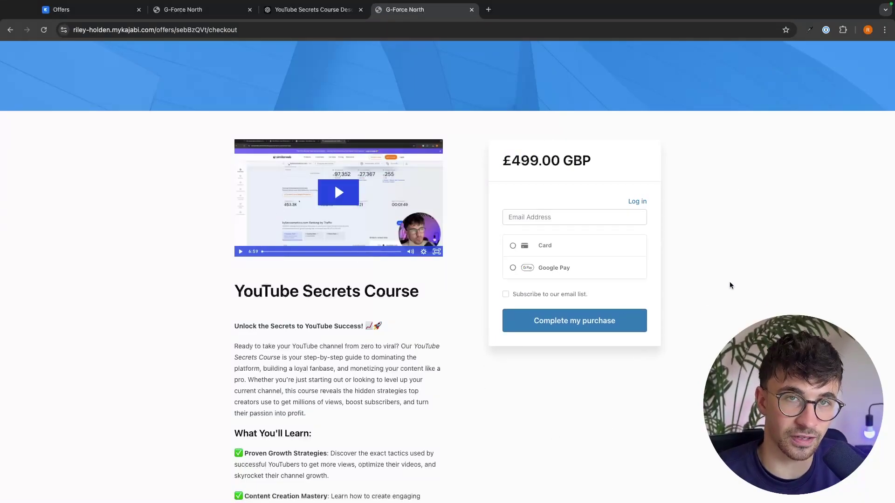
# Step: Close the checkout tab and go to Website > Landing Pages
pyautogui.click(472, 9)
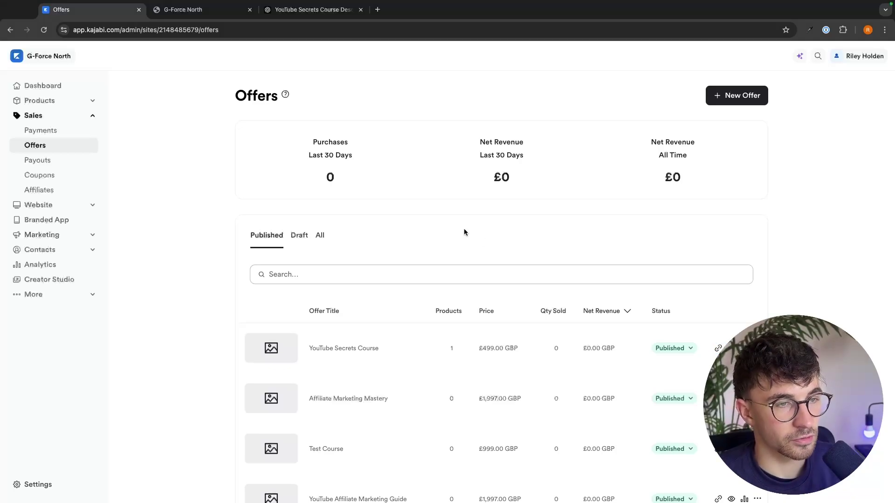
pyautogui.click(29, 206)
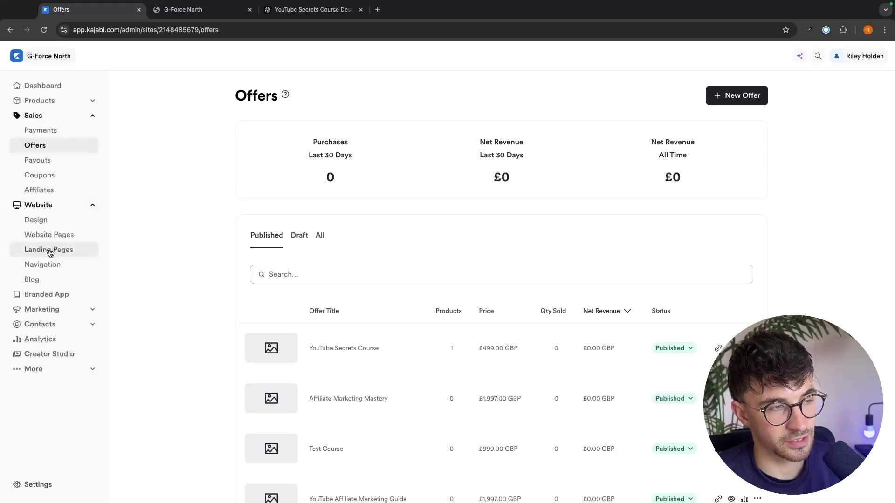
pyautogui.click(67, 252)
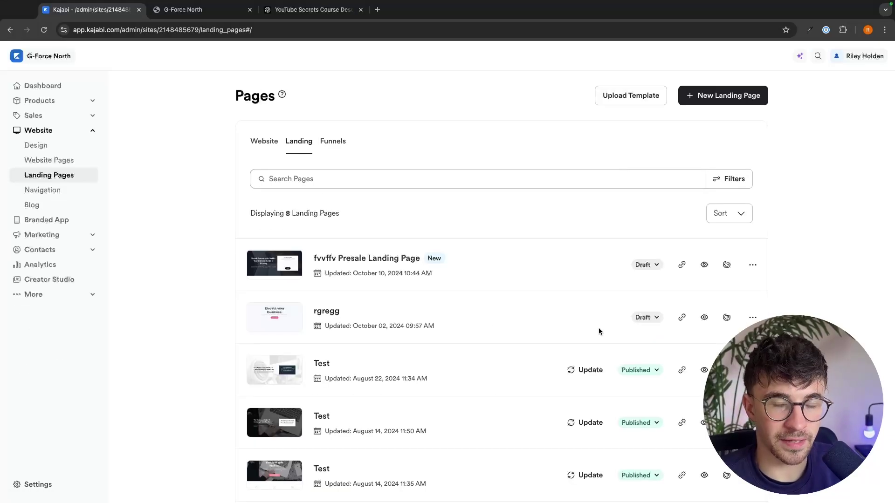
# Step: Create a New Landing Page and browse the template categories, including the lead generation wizard
pyautogui.click(745, 96)
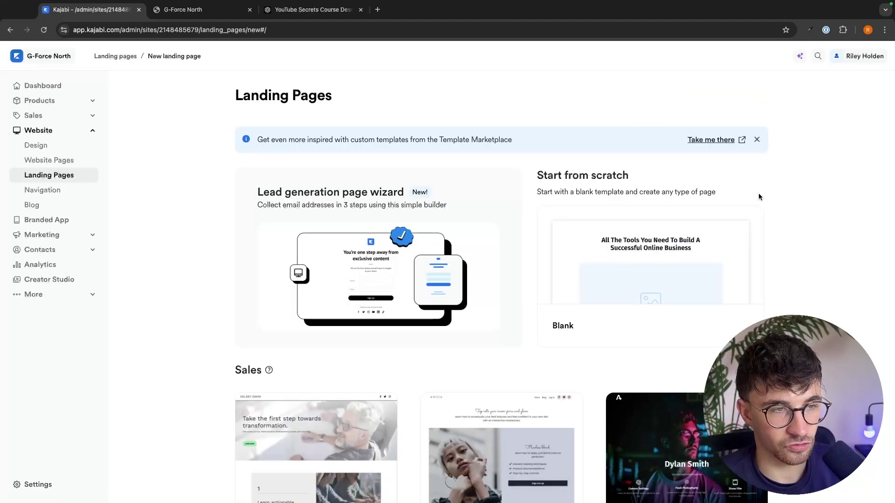
pyautogui.scroll(-10, 821, 296)
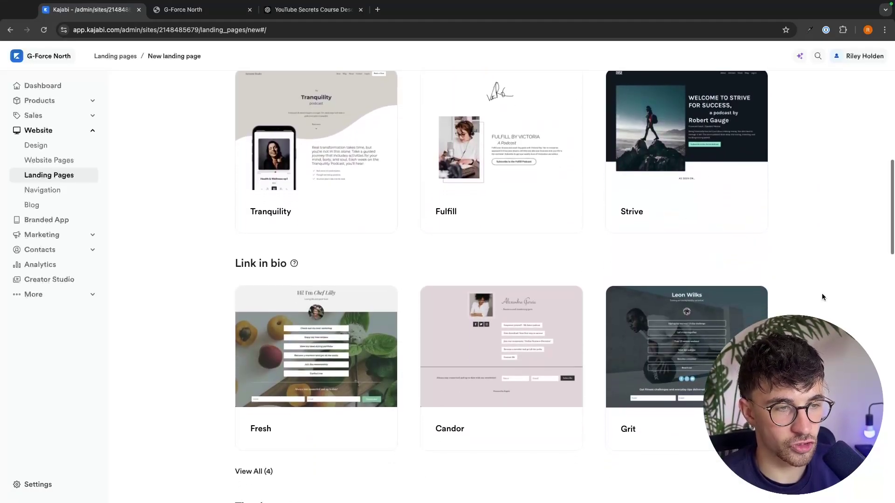
pyautogui.scroll(-5, 405, 351)
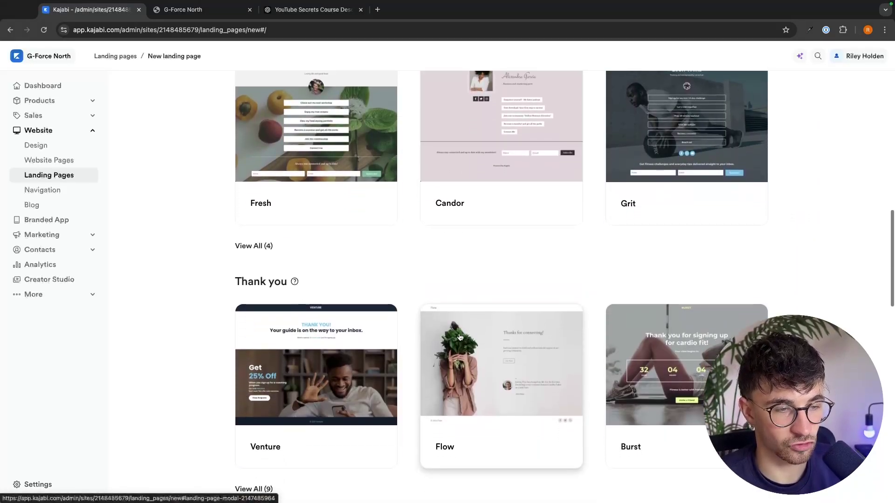
pyautogui.scroll(-1, 466, 326)
pyautogui.scroll(4, 485, 306)
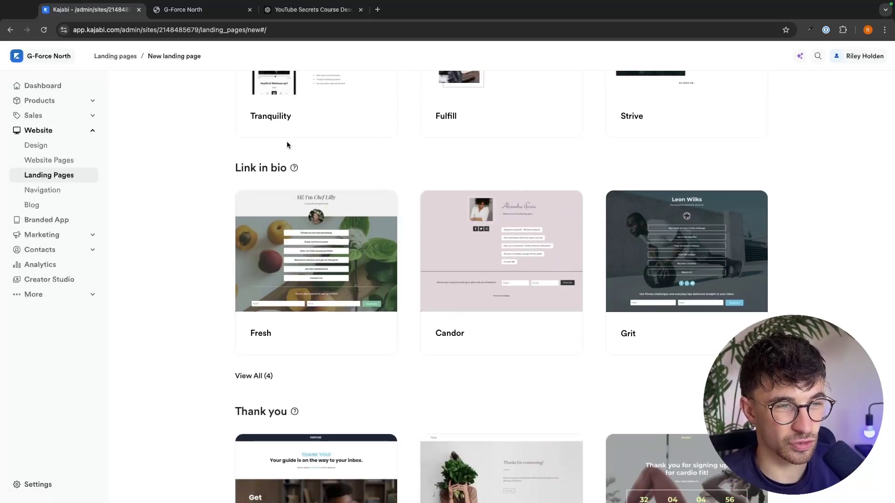
pyautogui.scroll(-5, 307, 219)
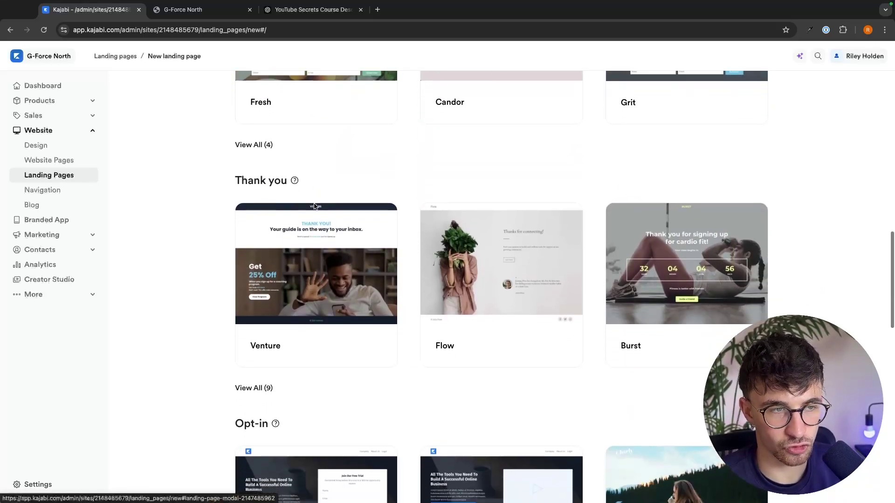
pyautogui.scroll(-2, 314, 206)
pyautogui.scroll(15, 315, 206)
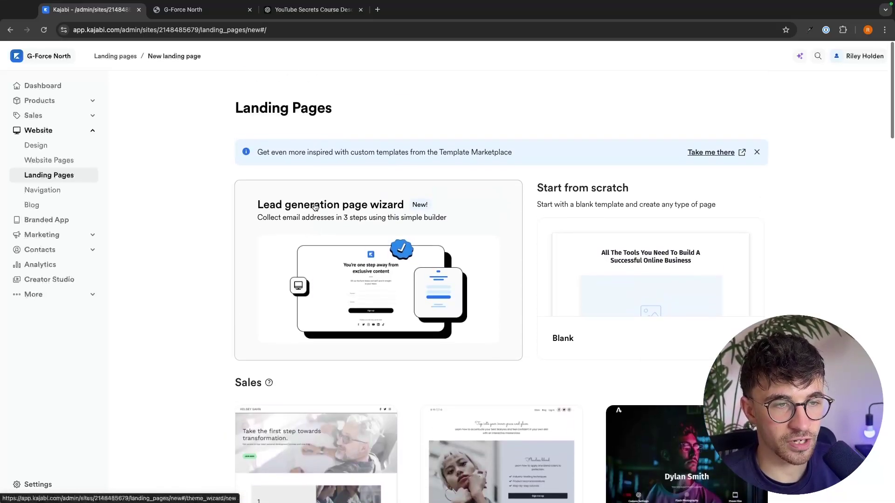
pyautogui.scroll(-1, 315, 207)
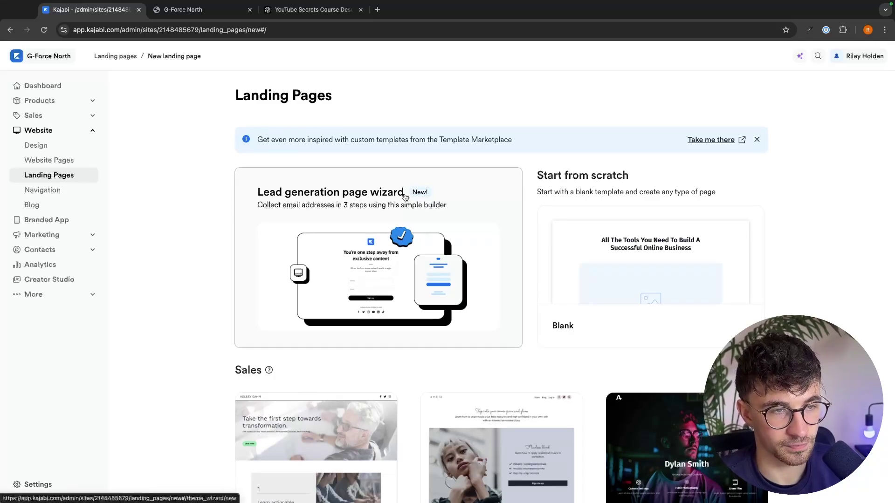
# Step: Start the lead generation wizard and upload the blue arrow logo from the Effects folder
pyautogui.click(356, 237)
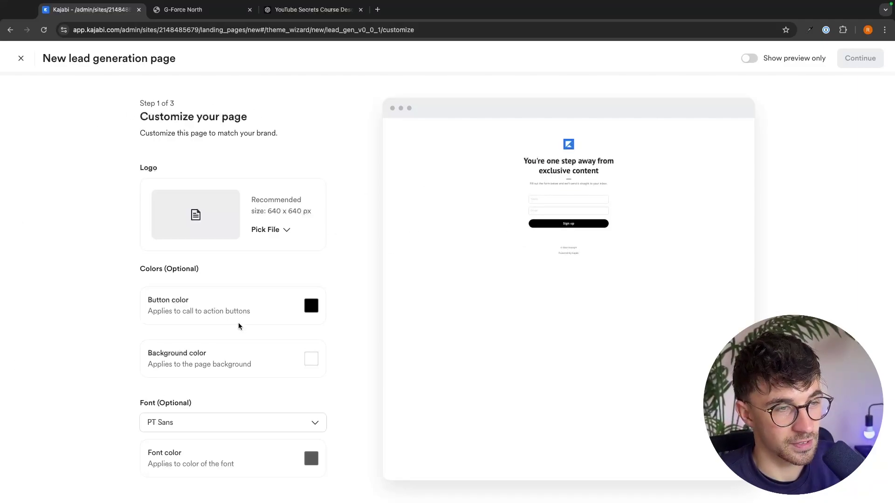
pyautogui.click(268, 230)
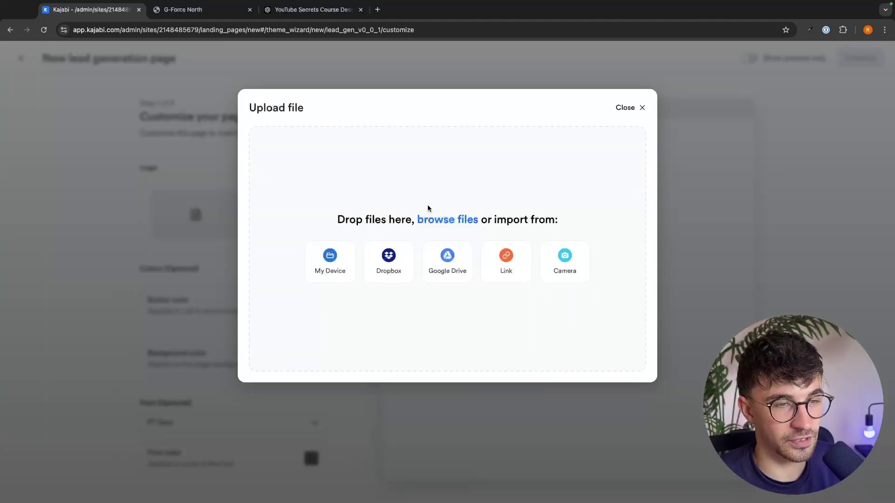
pyautogui.click(440, 219)
pyautogui.scroll(-5, 396, 269)
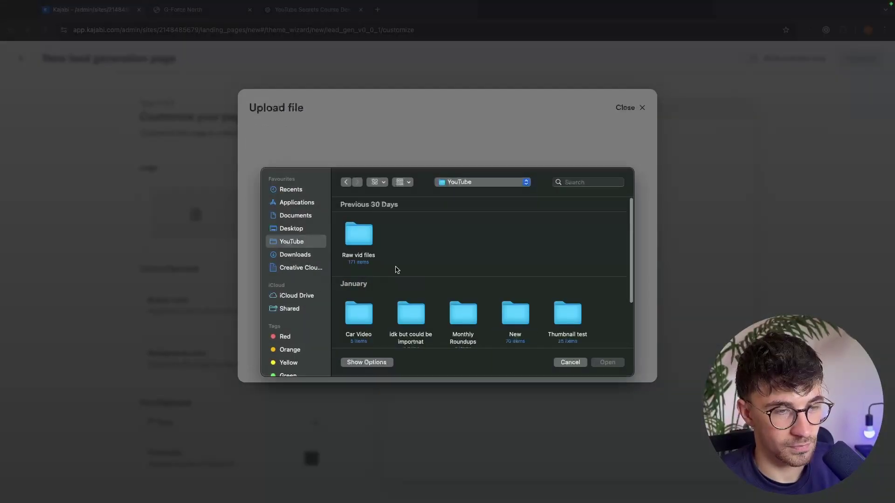
pyautogui.scroll(-3, 396, 269)
pyautogui.doubleClick(362, 313)
pyautogui.scroll(-3, 392, 284)
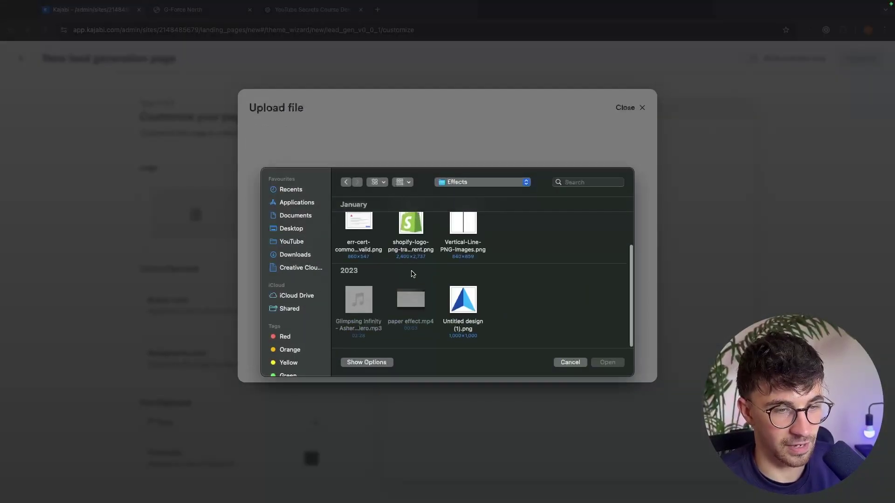
pyautogui.doubleClick(466, 308)
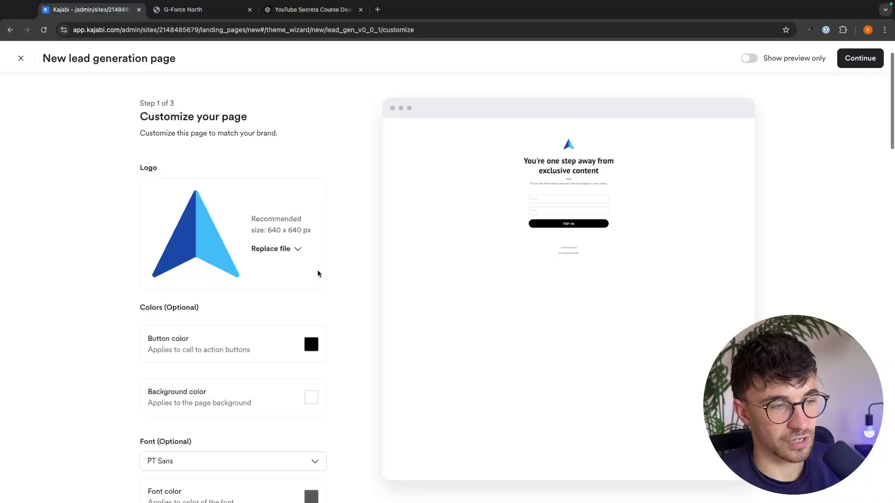
pyautogui.scroll(-1, 306, 281)
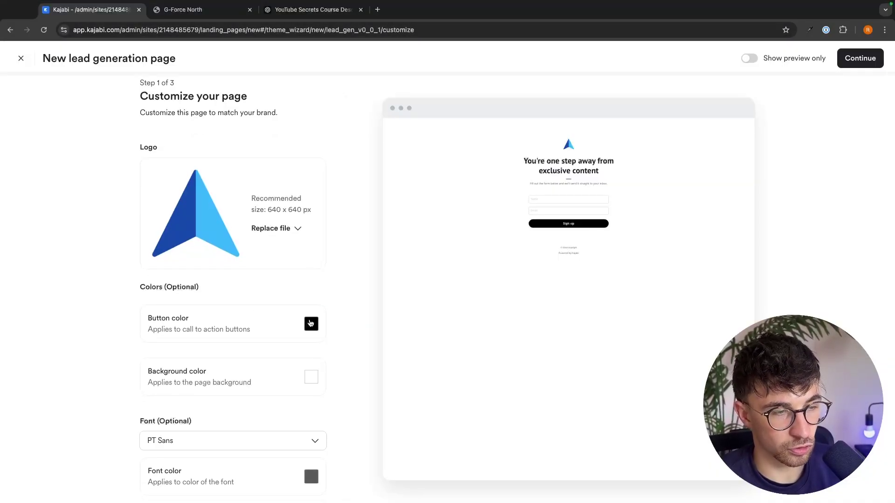
# Step: Make the call-to-action button colour red (EE0606)
pyautogui.click(309, 323)
pyautogui.click(312, 343)
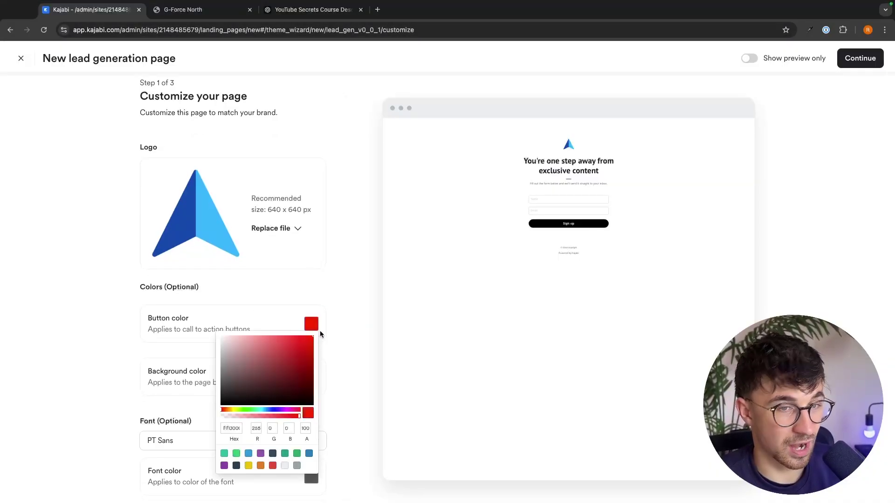
pyautogui.click(309, 304)
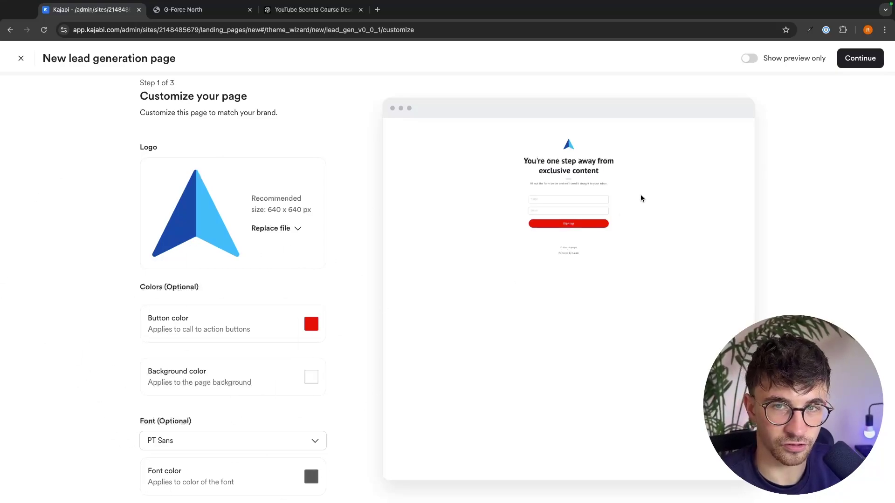
# Step: Keep the default headline 'You're one step away from exclusive content' and supporting copy, then continue to Step 3
pyautogui.click(865, 60)
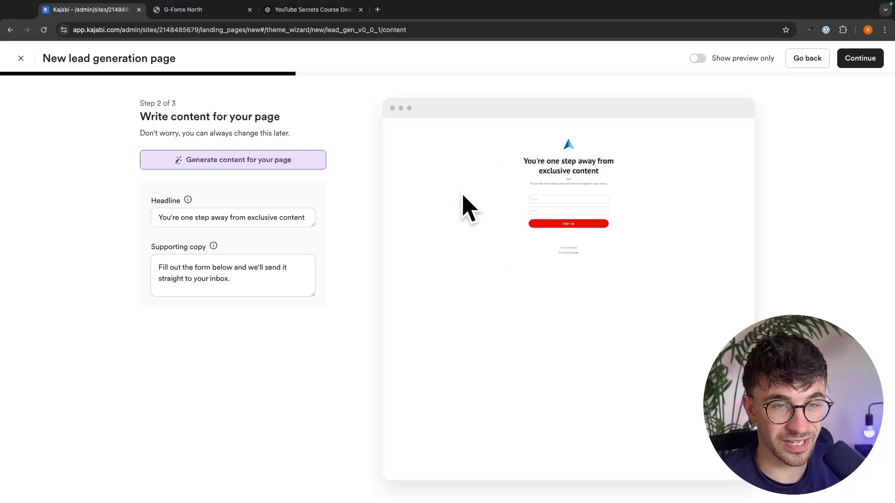
pyautogui.scroll(3, 580, 150)
pyautogui.scroll(2, 580, 152)
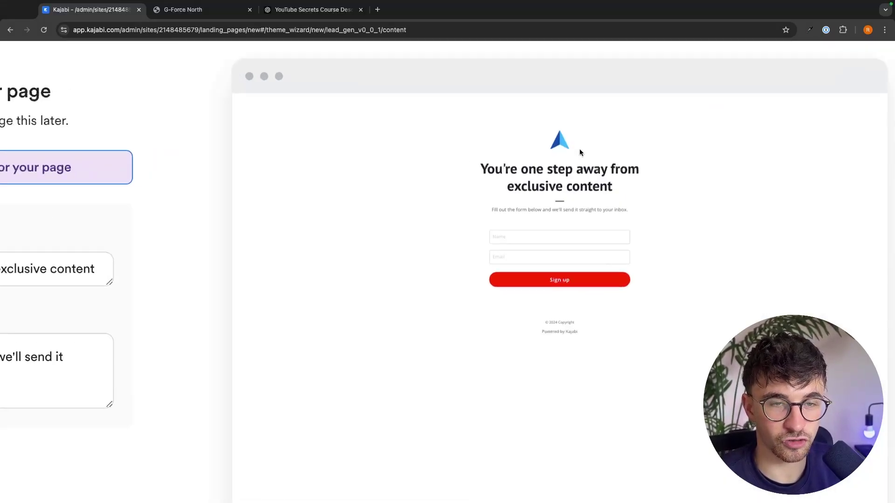
pyautogui.moveTo(483, 169); pyautogui.dragTo(636, 183)
pyautogui.scroll(-5, 636, 183)
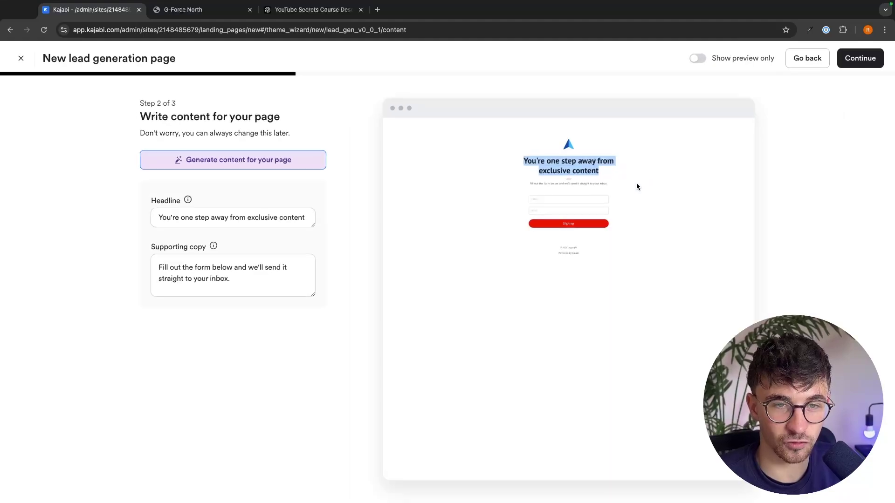
pyautogui.click(656, 197)
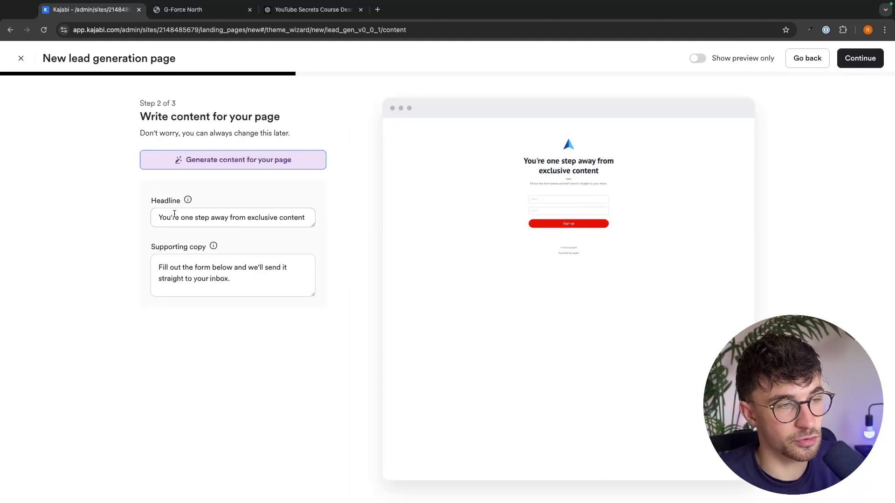
pyautogui.tripleClick(189, 217)
pyautogui.tripleClick(236, 278)
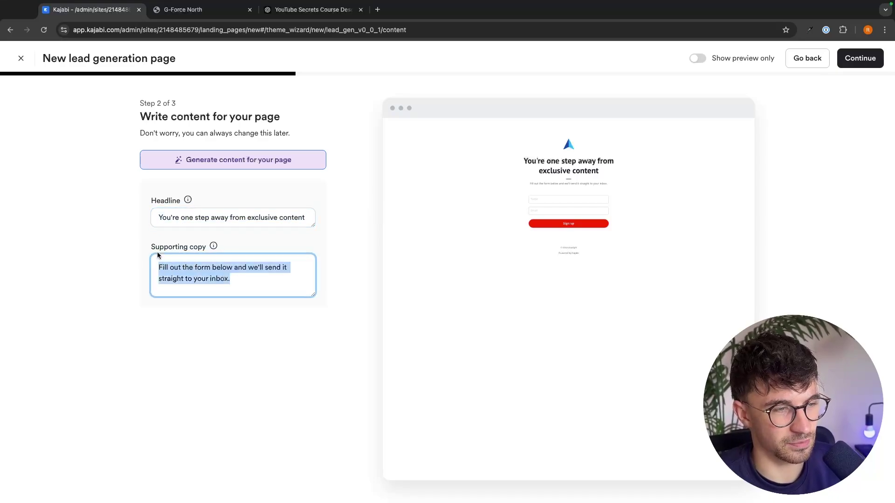
pyautogui.moveTo(150, 247); pyautogui.dragTo(208, 253)
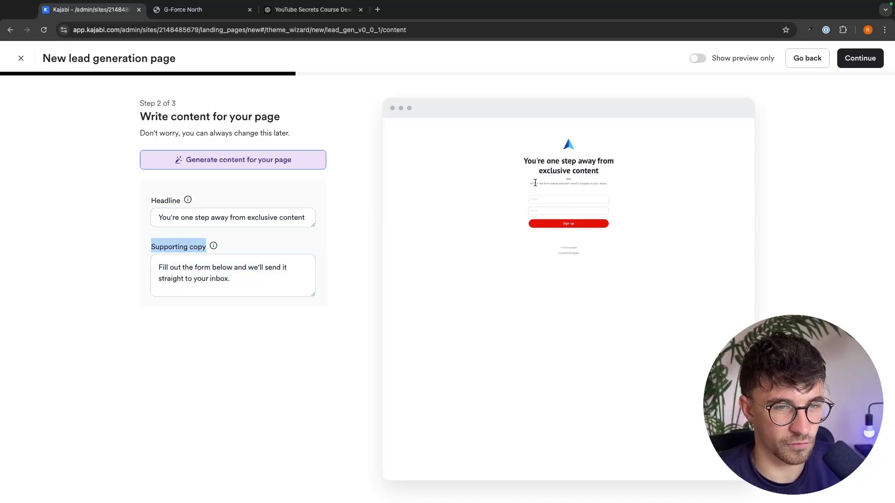
pyautogui.click(279, 274)
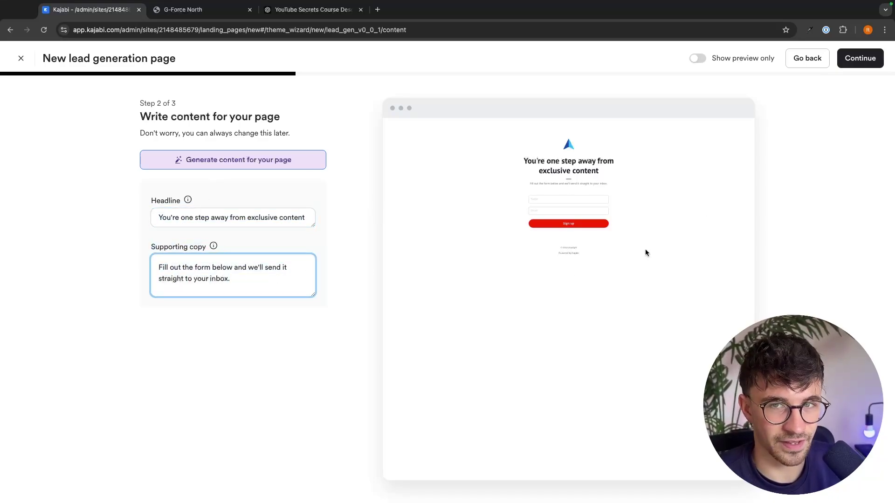
pyautogui.click(860, 58)
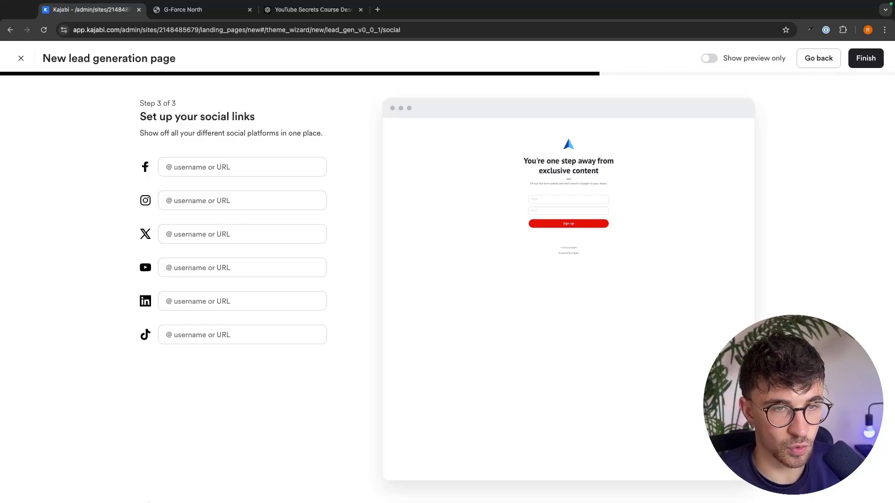
# Step: Finish the wizard, dismiss the 'Your Sign Up page is ready' message, and open Sign Up in the editor
pyautogui.click(870, 62)
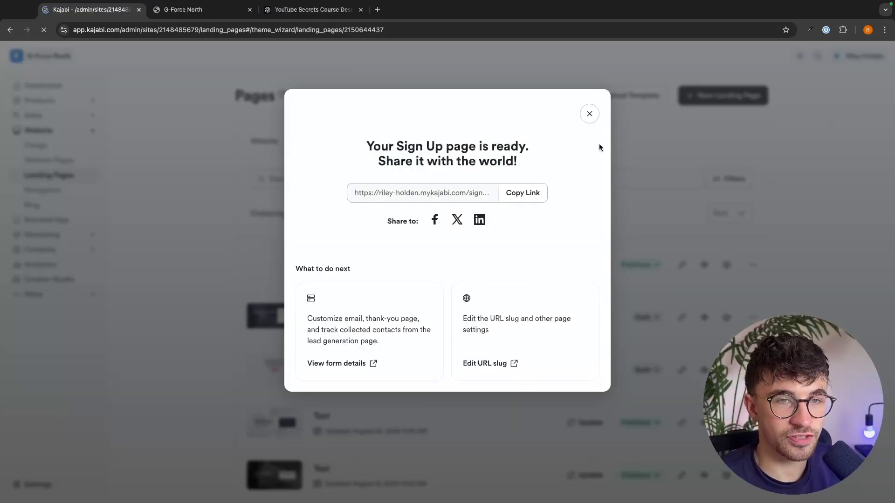
pyautogui.click(589, 114)
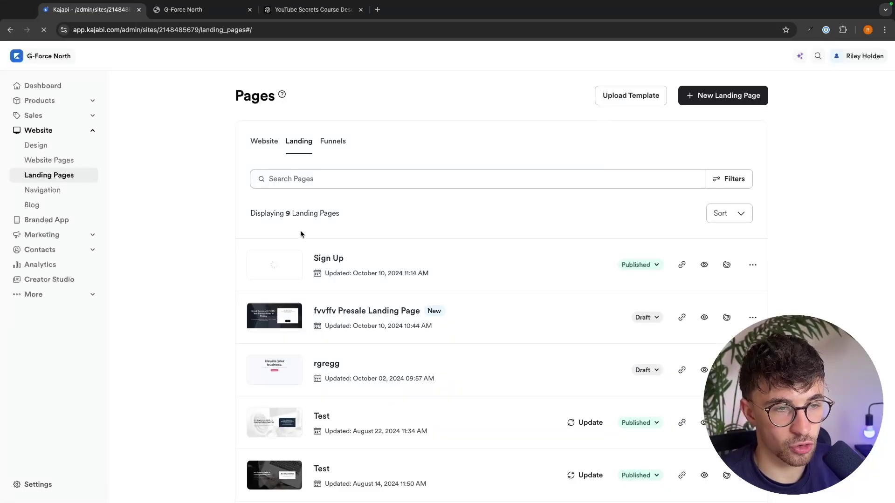
pyautogui.click(344, 259)
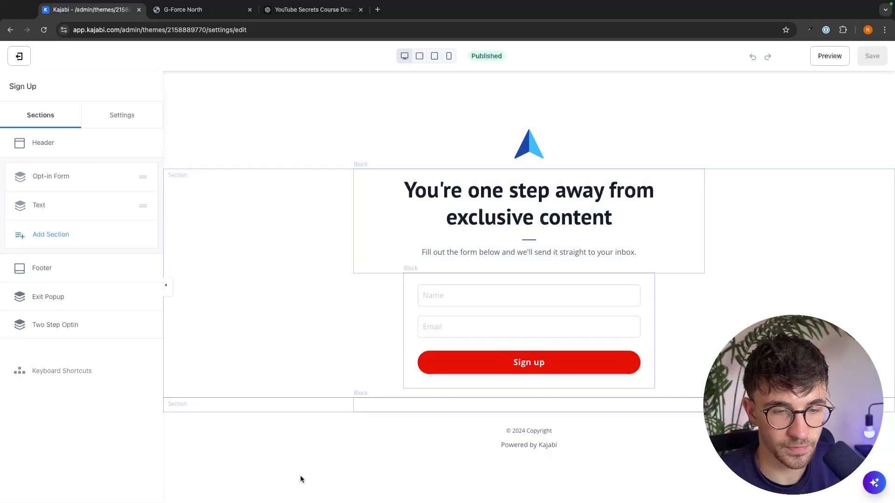
# Step: Set the sign-up form's Thank You Page to the YouTube Secrets Course checkout and save
pyautogui.click(531, 364)
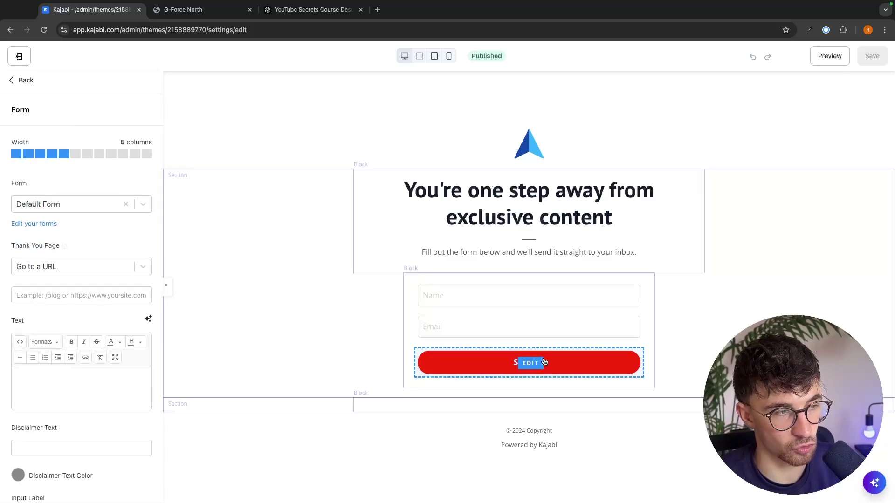
pyautogui.moveTo(13, 246); pyautogui.dragTo(60, 249)
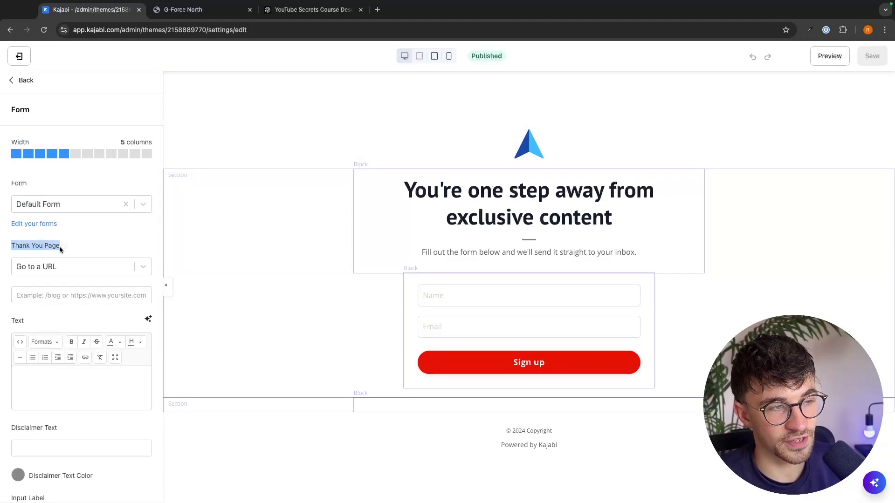
pyautogui.click(60, 246)
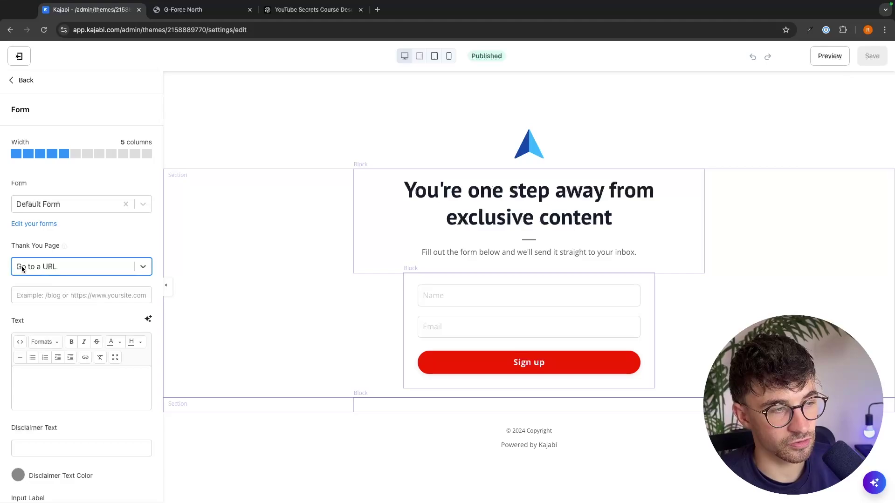
pyautogui.click(79, 267)
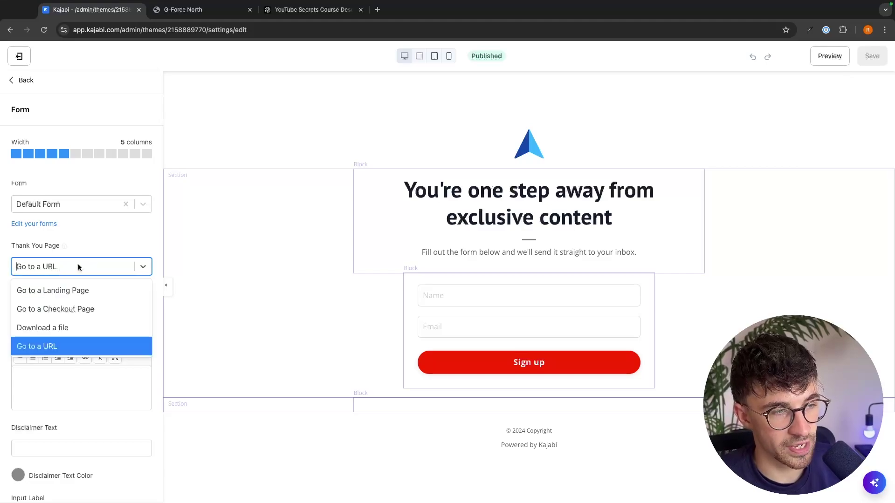
pyautogui.click(62, 309)
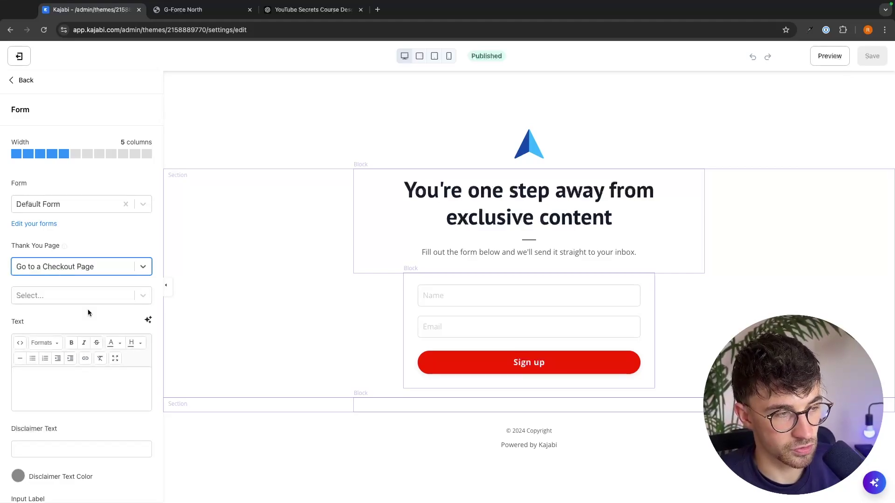
pyautogui.click(55, 293)
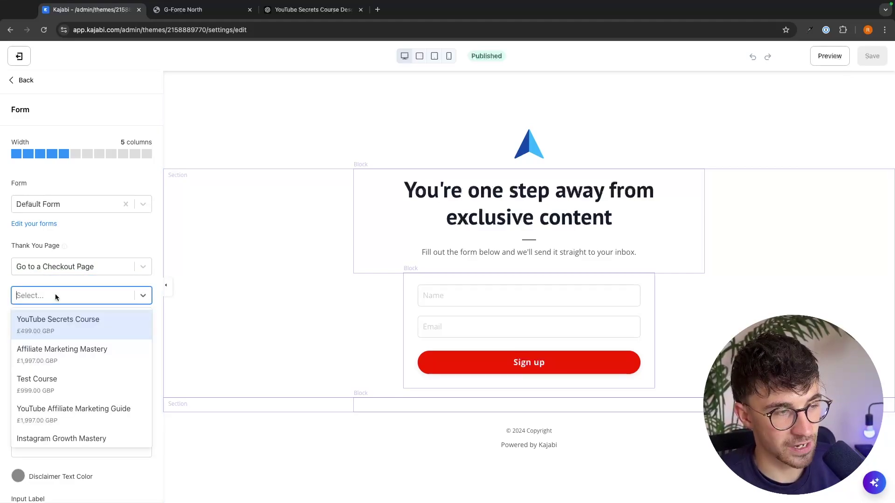
pyautogui.click(70, 319)
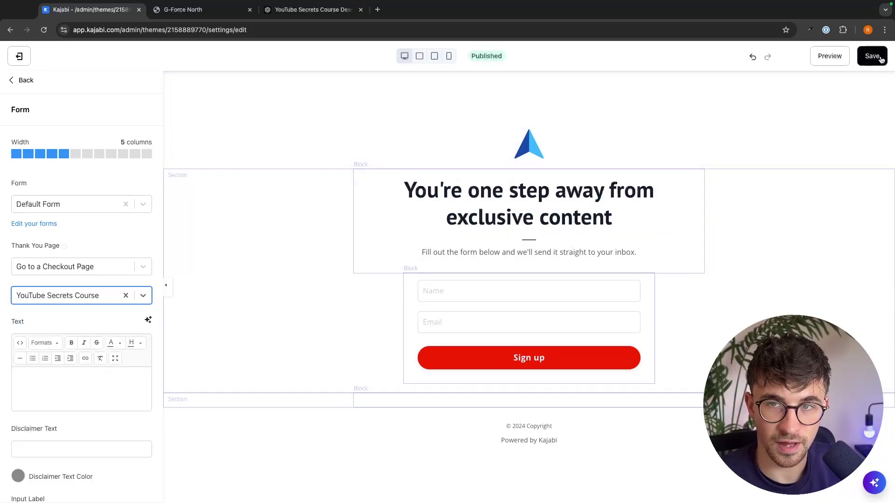
pyautogui.click(872, 56)
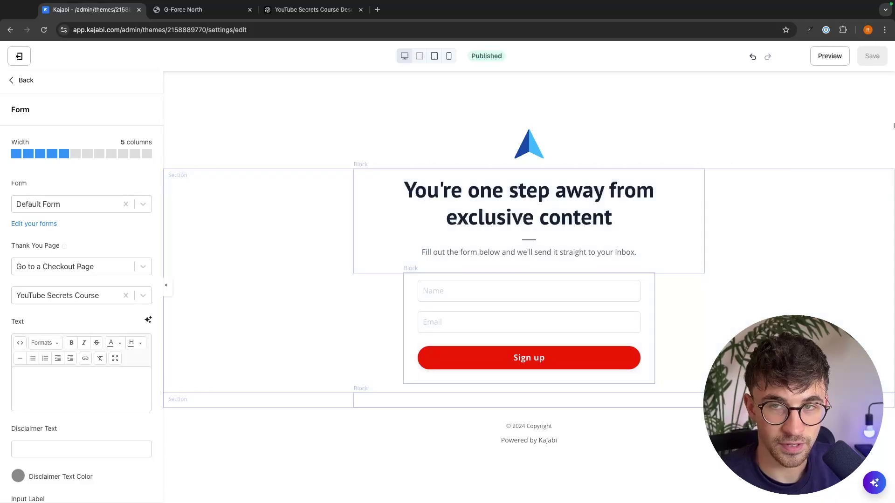
# Step: Copy the Sign Up page's URL from the Landing Pages list and preview it in a new tab
pyautogui.click(19, 56)
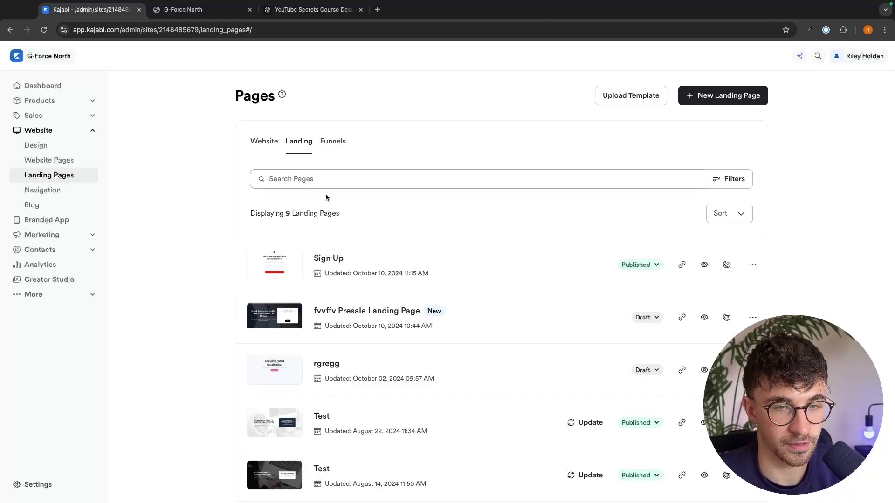
pyautogui.click(683, 266)
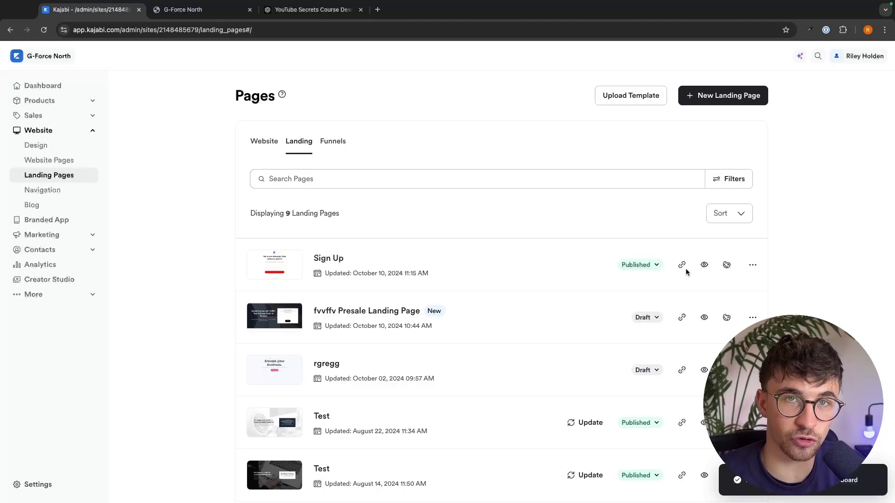
pyautogui.click(704, 265)
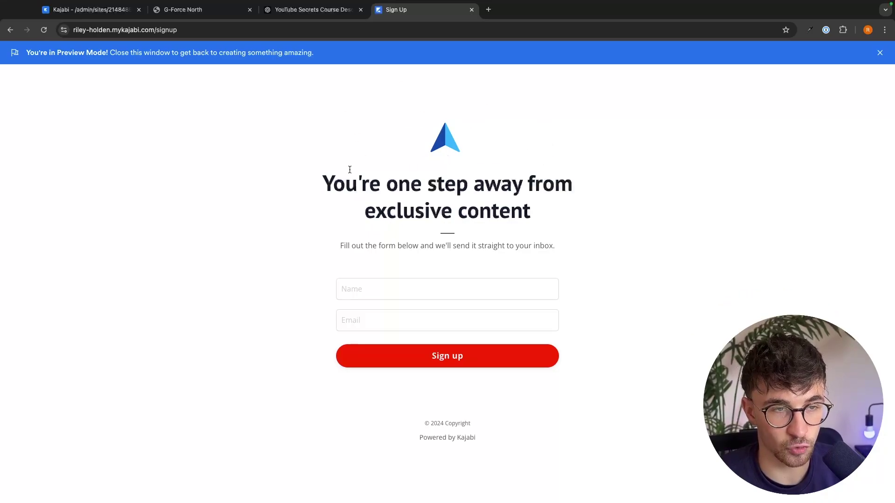
# Step: Submit a test name and email on the Sign Up preview and check the £499.00 GBP checkout
pyautogui.click(379, 292)
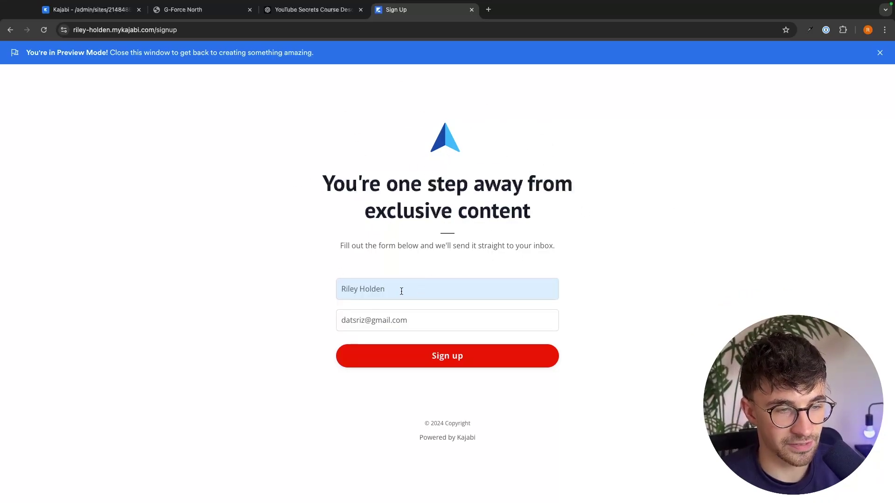
pyautogui.click(462, 356)
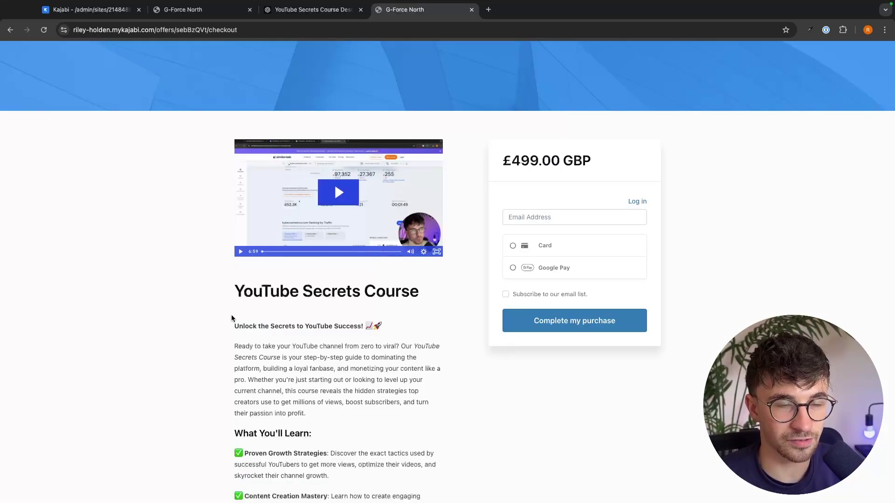
pyautogui.press('super+2')
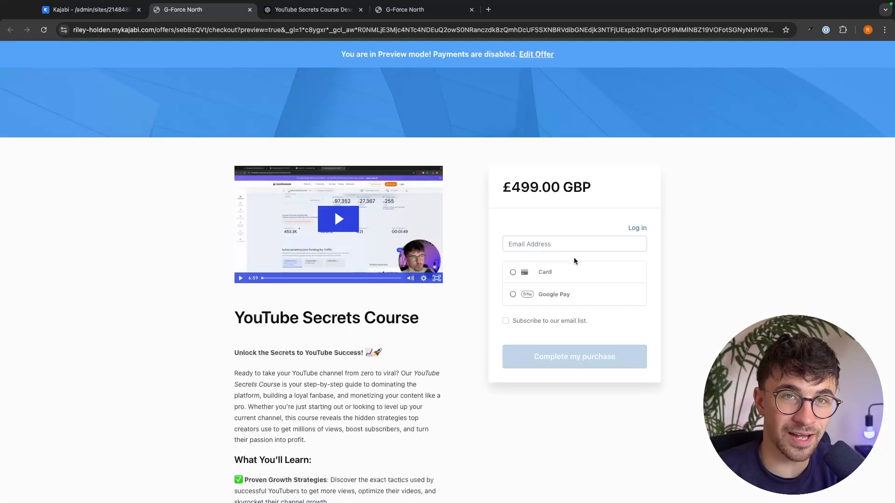